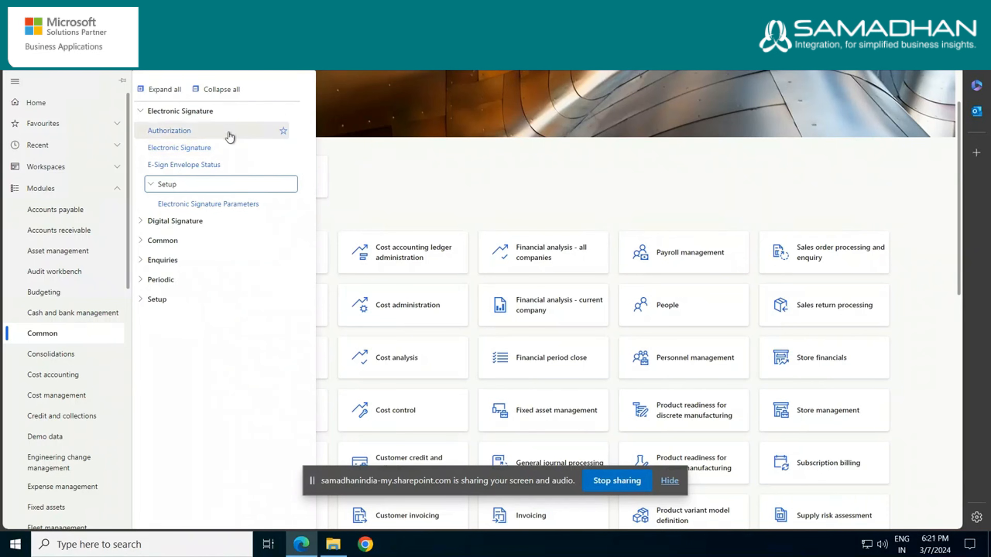
Open the Electronic Signature form under the Common module and select SASI000127.pdf as the file to upload
{"action": "left_click", "coordinate": [227, 155]}
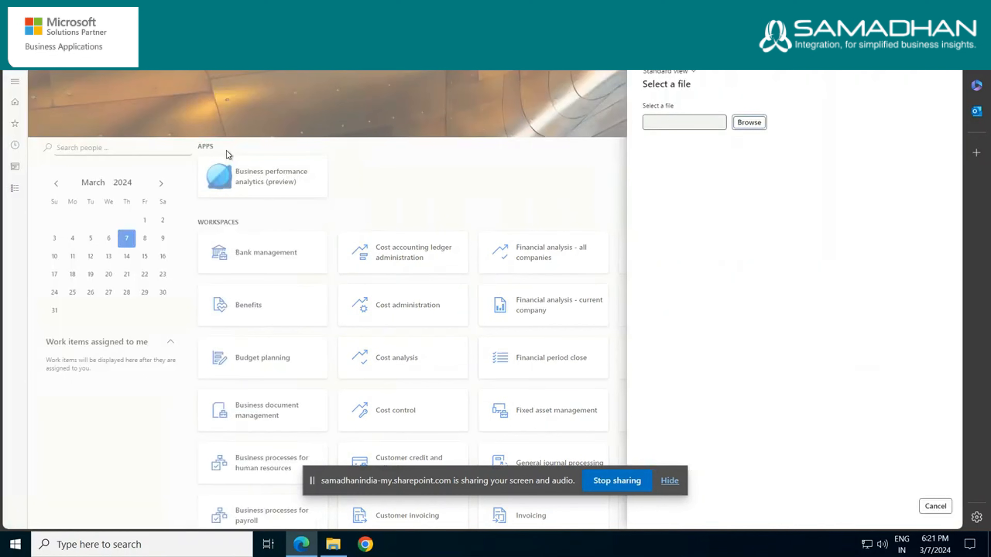
{"action": "left_click", "coordinate": [749, 122]}
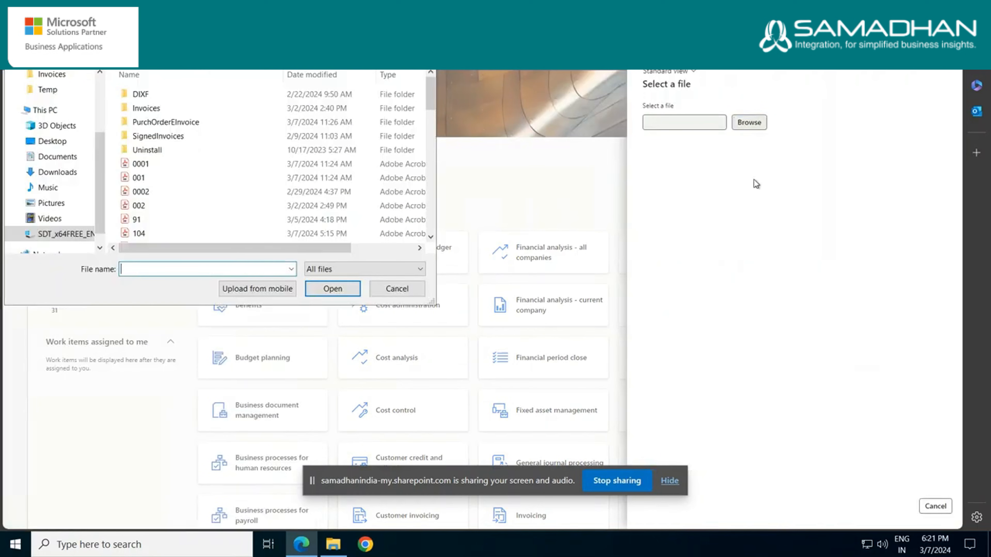
{"action": "scroll", "coordinate": [306, 191], "scroll_direction": "down", "scroll_amount": 5}
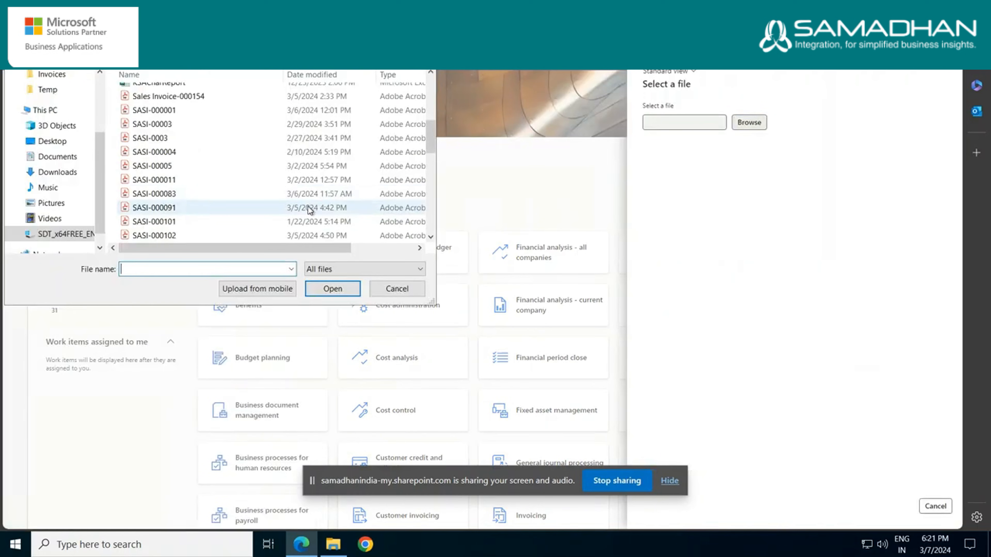
{"action": "scroll", "coordinate": [297, 201], "scroll_direction": "down", "scroll_amount": 5}
{"action": "double_click", "coordinate": [283, 194]}
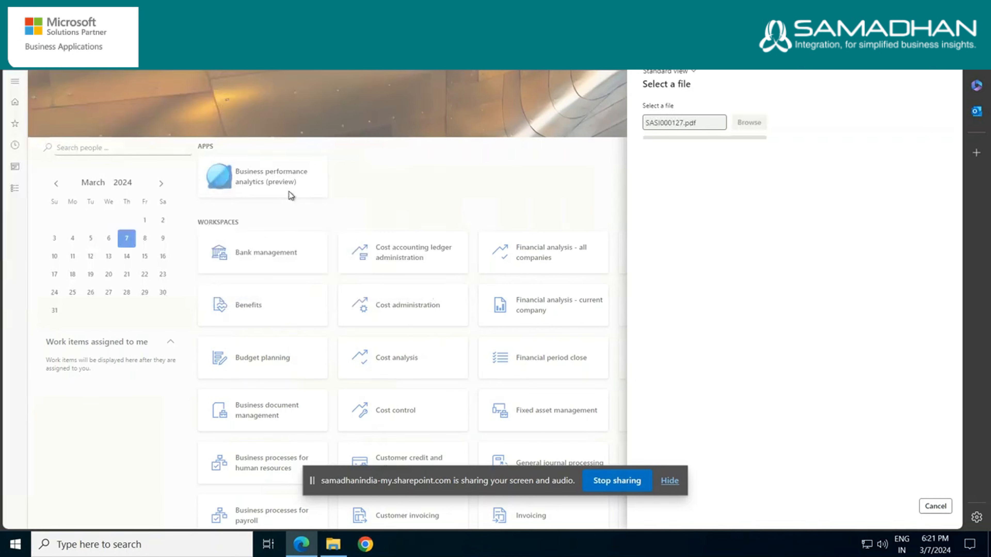
Set the signature request's file name to Sales Invoice and its document number to 131
{"action": "left_click", "coordinate": [726, 136]}
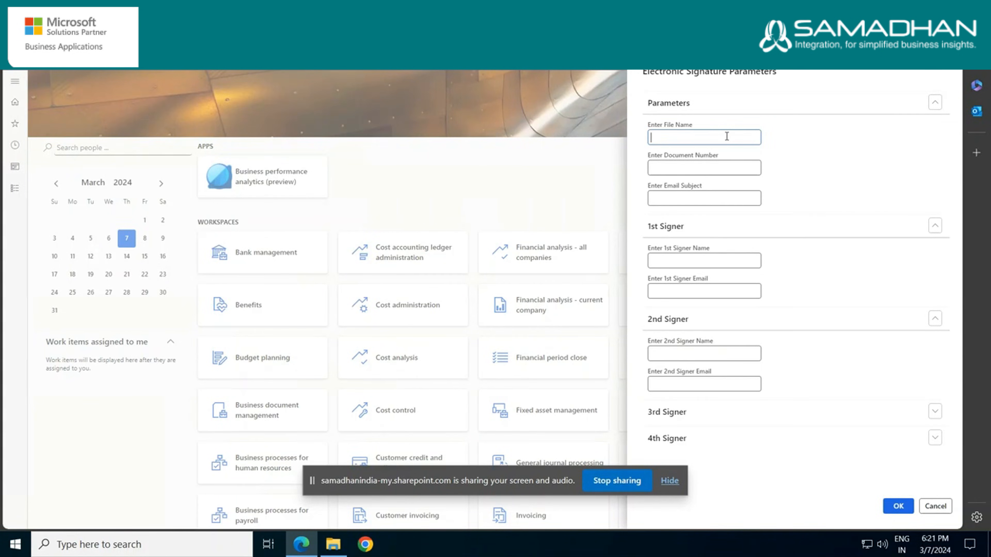
{"action": "type", "text": "Sales Invoice"}
{"action": "key", "text": "Tab"}
{"action": "type", "text": "131"}
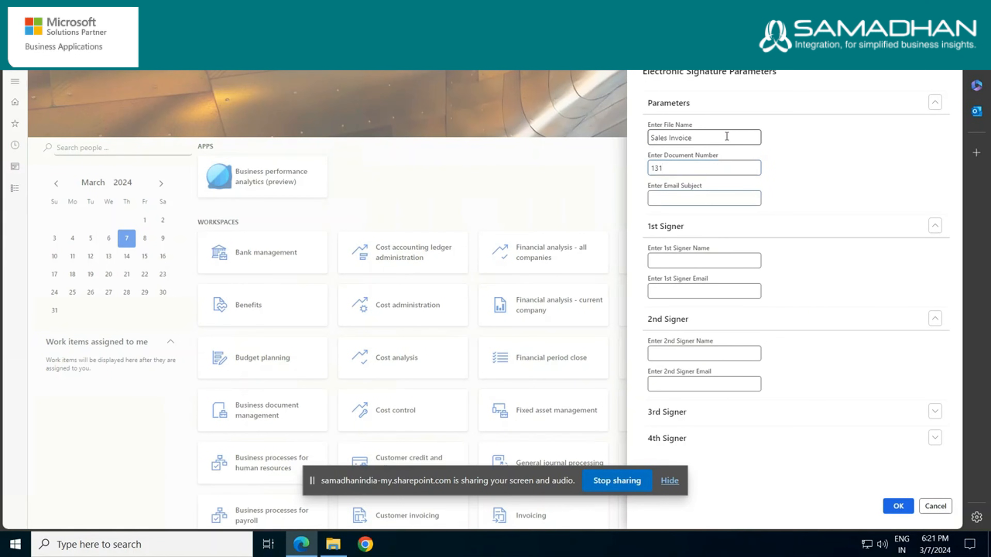
Set the request's email subject to Signature Required for Sales Invoice
{"action": "key", "text": "Tab"}
{"action": "type", "text": "Signat"}
{"action": "type", "text": "ure "}
{"action": "type", "text": "Requ"}
{"action": "type", "text": "ire"}
{"action": "type", "text": "d fo"}
{"action": "type", "text": "r"}
{"action": "type", "text": " Sales"}
{"action": "type", "text": " Inv"}
{"action": "type", "text": "oice"}
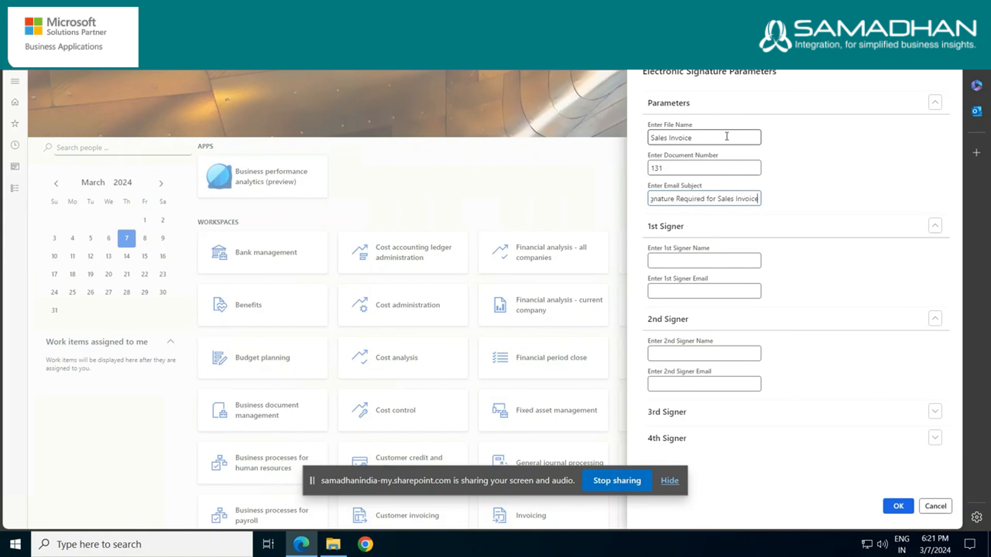
Fill in the 1st signer's name and e-mail address and submit the signature request
{"action": "key", "text": "Tab"}
{"action": "key", "text": "Tab"}
{"action": "type", "text": "Nike"}
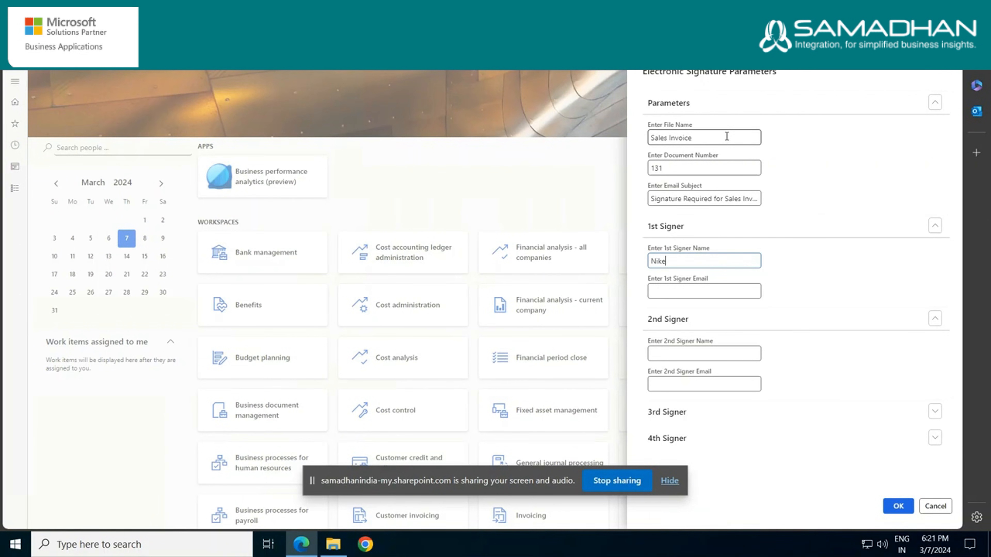
{"action": "type", "text": "sh"}
{"action": "key", "text": "Tab"}
{"action": "type", "text": "ni"}
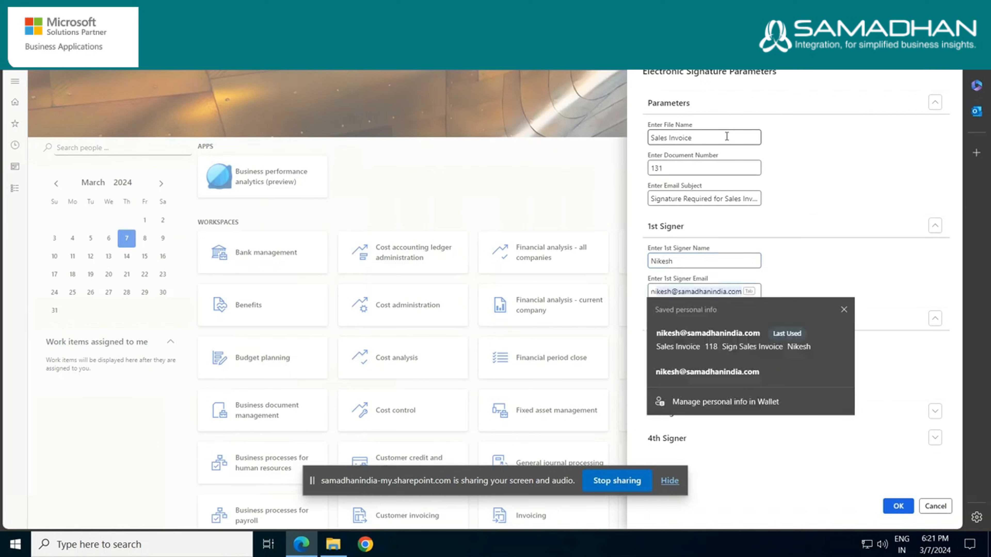
{"action": "type", "text": "k"}
{"action": "key", "text": "Tab"}
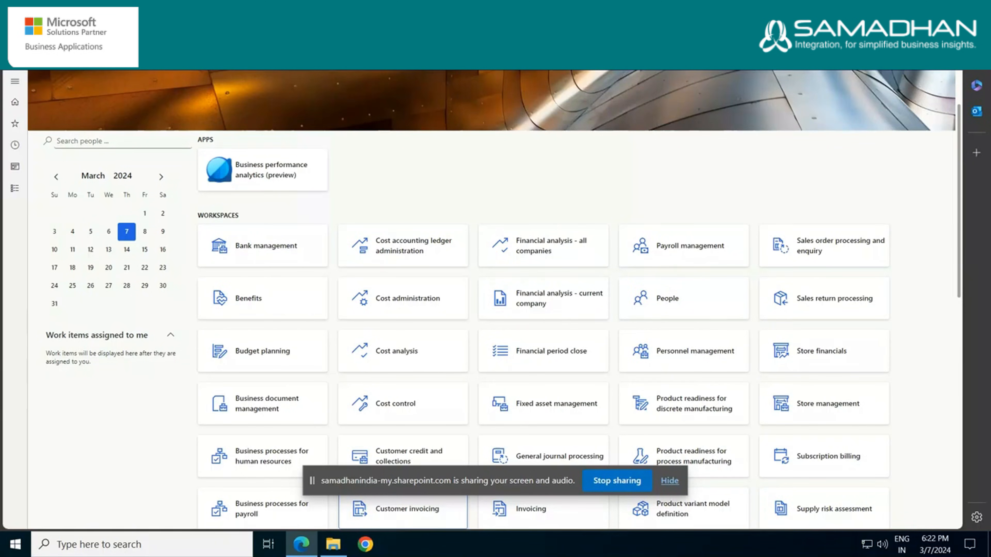
Switch to Outlook, open the new Signature Required for Sales Invoice e-mail and open its document for review in DocuSign
{"action": "left_click", "coordinate": [333, 544]}
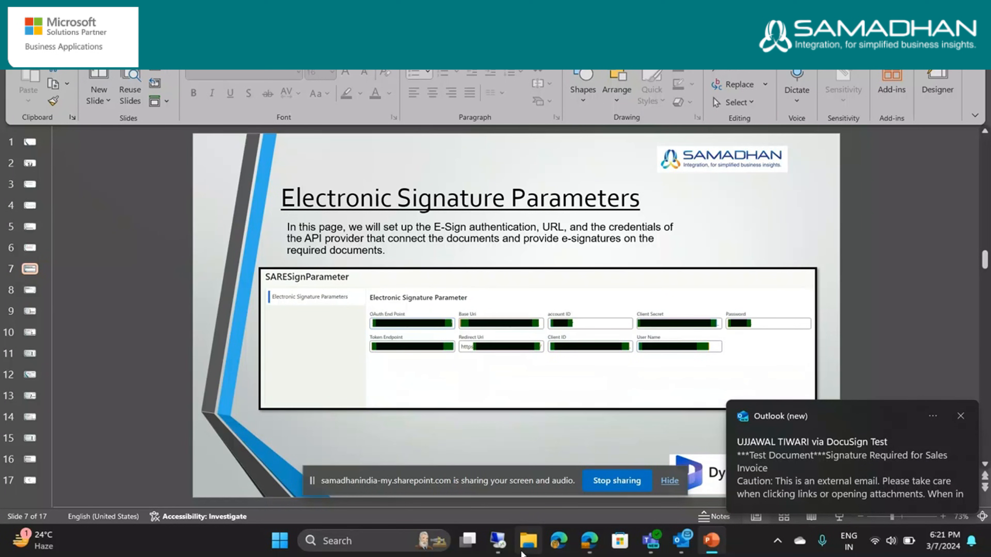
{"action": "left_click", "coordinate": [681, 542]}
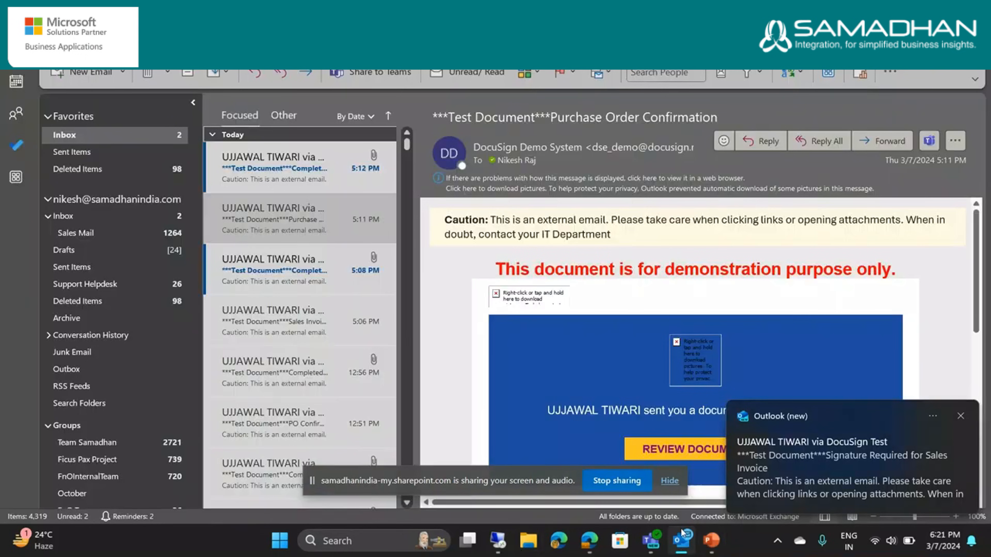
{"action": "left_click", "coordinate": [294, 171]}
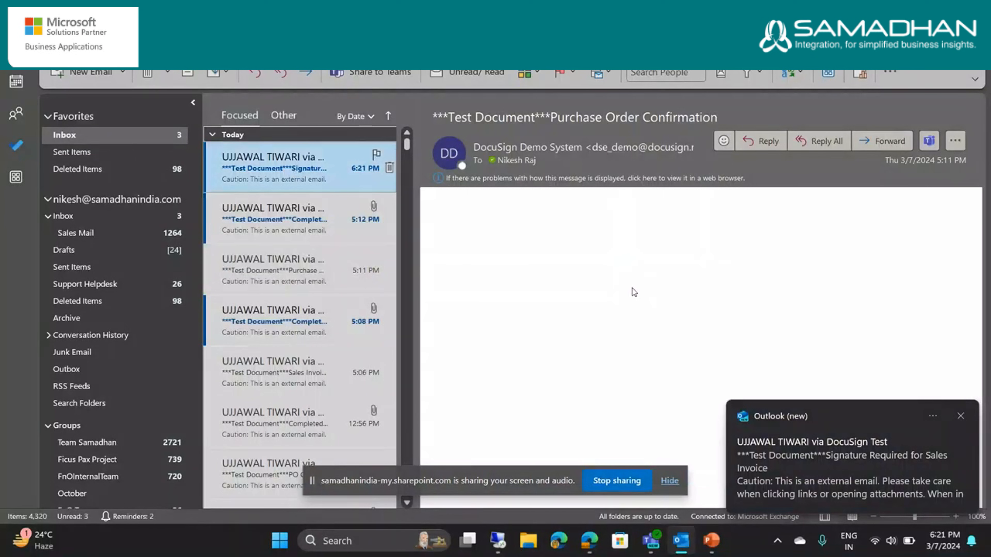
{"action": "scroll", "coordinate": [667, 346], "scroll_direction": "down", "scroll_amount": 10}
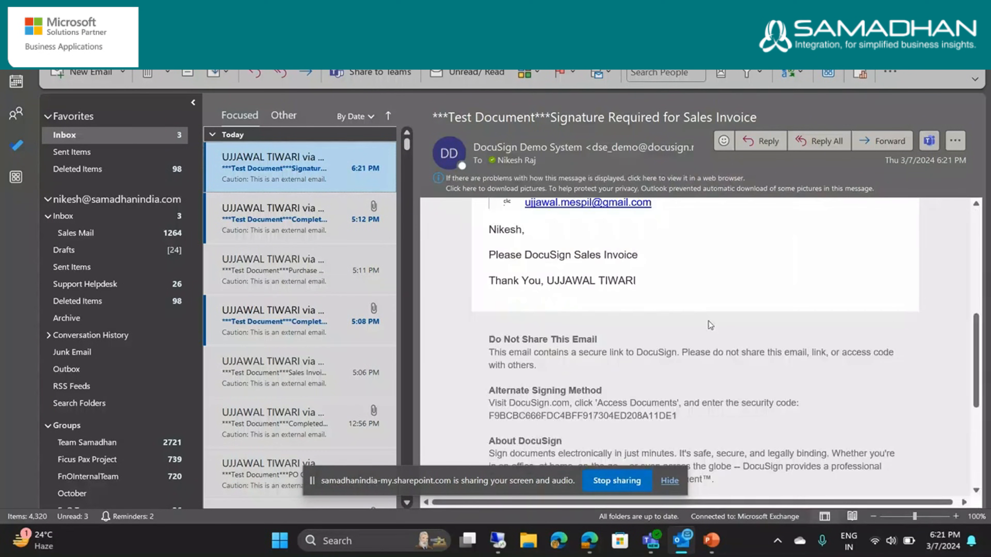
{"action": "scroll", "coordinate": [702, 322], "scroll_direction": "up", "scroll_amount": 4}
{"action": "left_click", "coordinate": [699, 287]}
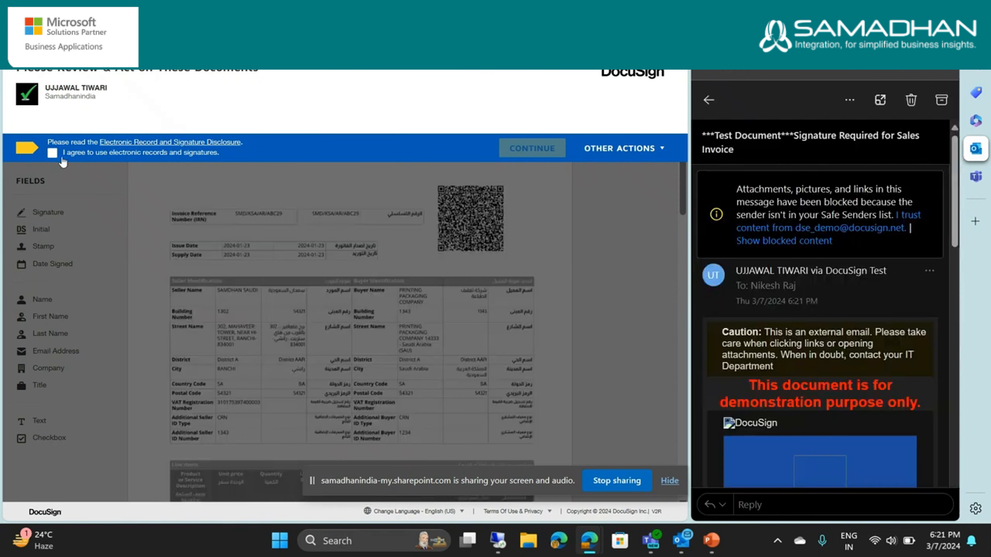
Agree to use electronic records and place a Signature field below the total amounts on the invoice's first page
{"action": "left_click", "coordinate": [60, 156]}
{"action": "left_click", "coordinate": [532, 148]}
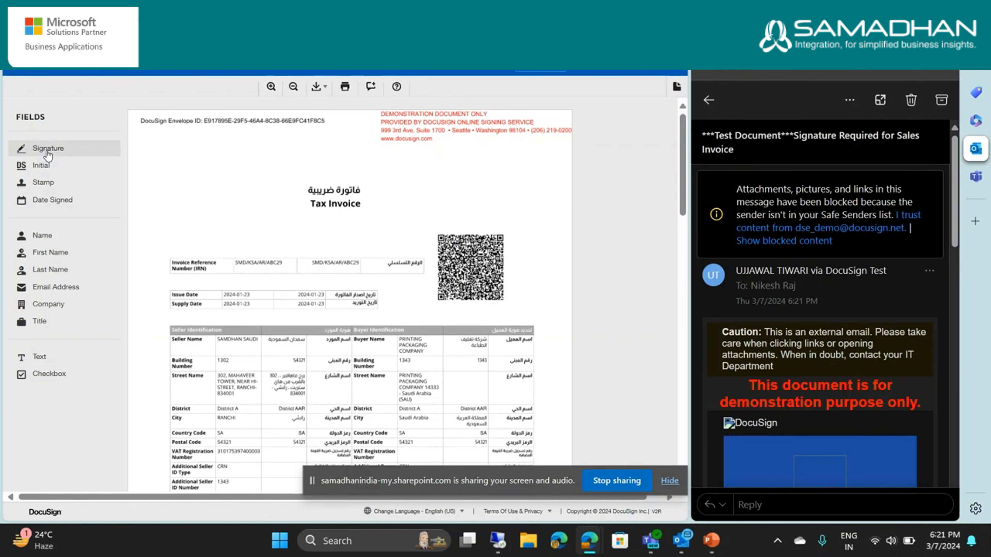
{"action": "mouse_move", "coordinate": [48, 155]}
{"action": "left_mouse_down"}
{"action": "mouse_move", "coordinate": [396, 253]}
{"action": "mouse_move", "coordinate": [114, 187]}
{"action": "mouse_move", "coordinate": [120, 160]}
{"action": "mouse_move", "coordinate": [468, 274]}
{"action": "mouse_move", "coordinate": [444, 254]}
{"action": "mouse_move", "coordinate": [415, 309]}
{"action": "left_mouse_up"}
{"action": "scroll", "coordinate": [254, 219], "scroll_direction": "down", "scroll_amount": 5}
{"action": "scroll", "coordinate": [467, 275], "scroll_direction": "down", "scroll_amount": 5}
{"action": "scroll", "coordinate": [443, 253], "scroll_direction": "down", "scroll_amount": 2}
{"action": "scroll", "coordinate": [415, 308], "scroll_direction": "up", "scroll_amount": 2}
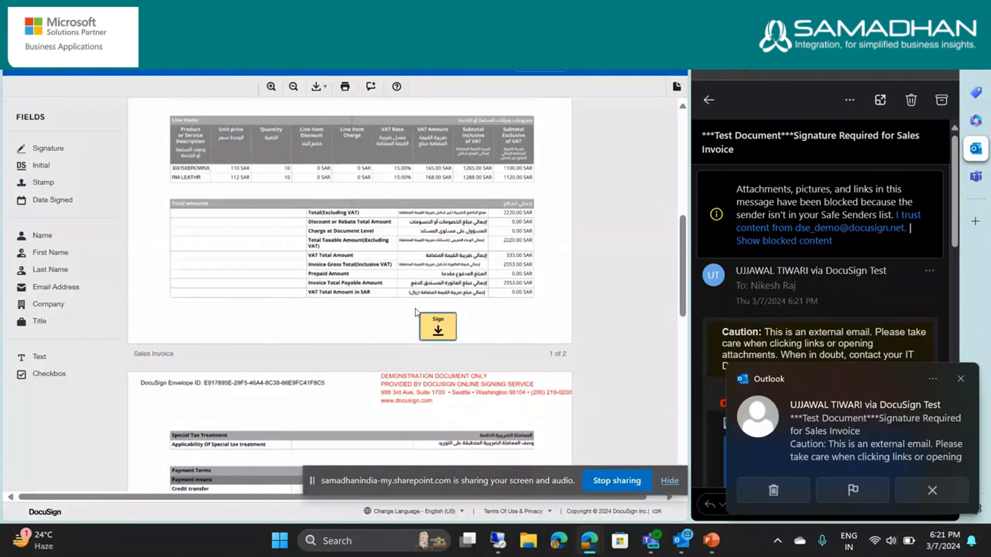
Look at the draw and upload signature options, and sign the field with the preselected signature style
{"action": "left_click", "coordinate": [435, 324]}
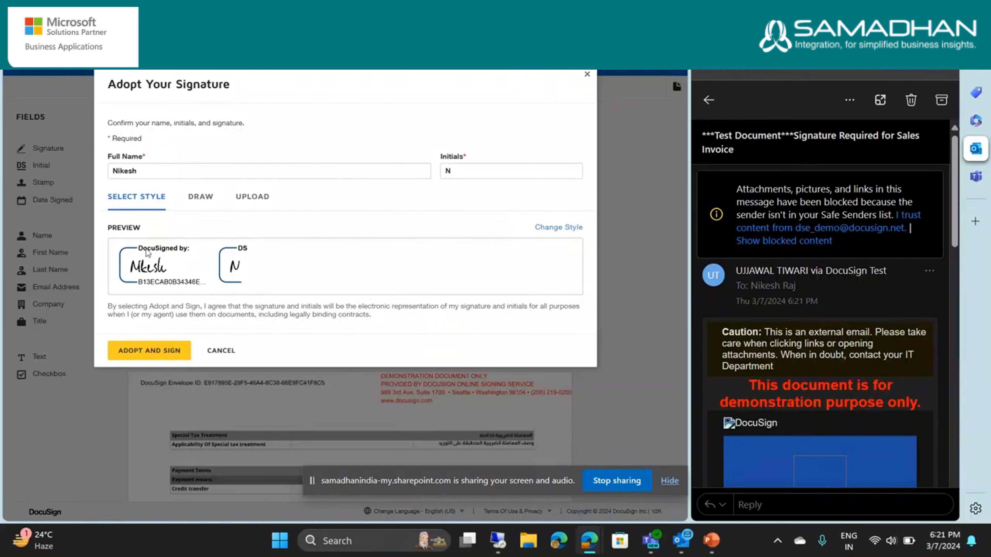
{"action": "left_click", "coordinate": [201, 197]}
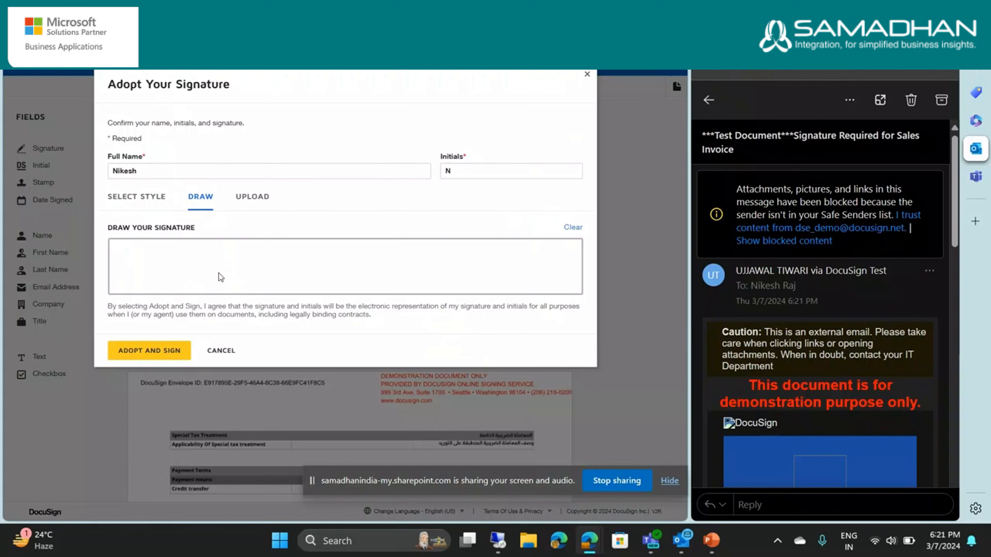
{"action": "left_click", "coordinate": [253, 199]}
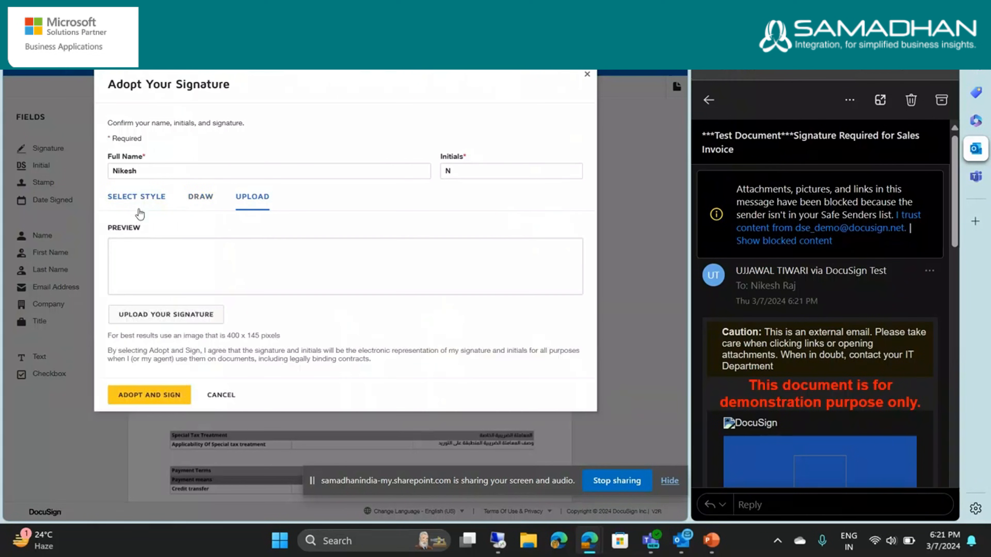
{"action": "left_click", "coordinate": [138, 197]}
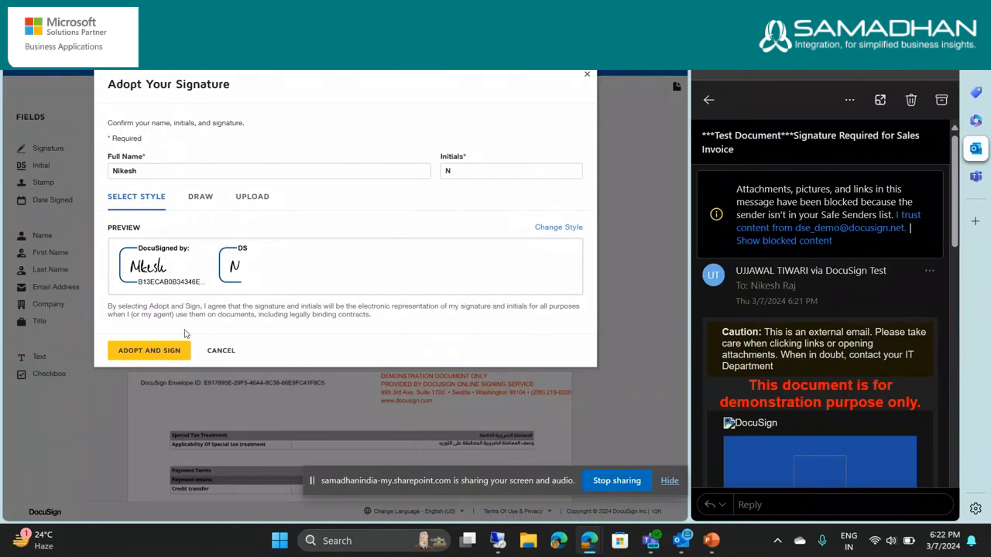
{"action": "left_click", "coordinate": [163, 352]}
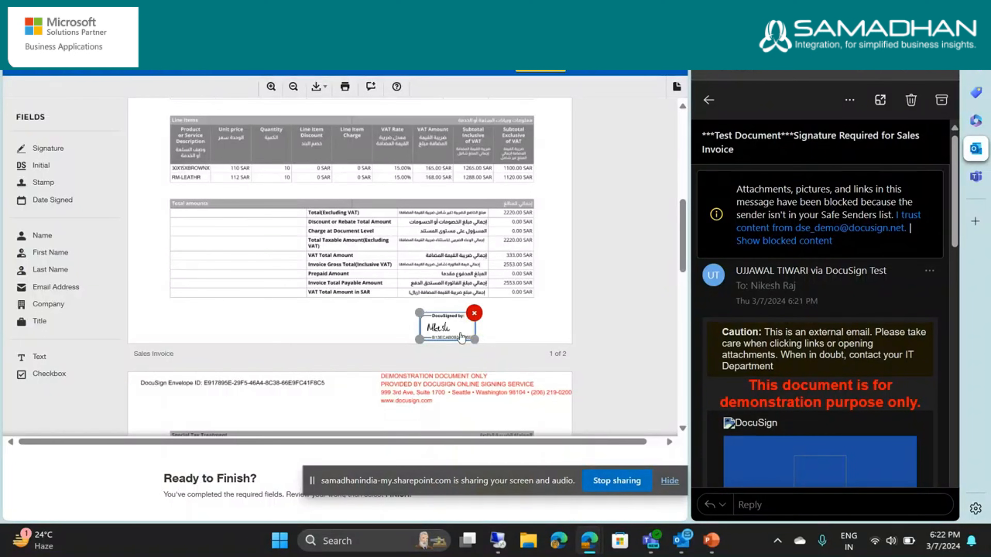
Shift the placed signature slightly right and up, finish signing and decline the offer to create a DocuSign account
{"action": "left_click_drag", "start_coordinate": [462, 338], "coordinate": [476, 331]}
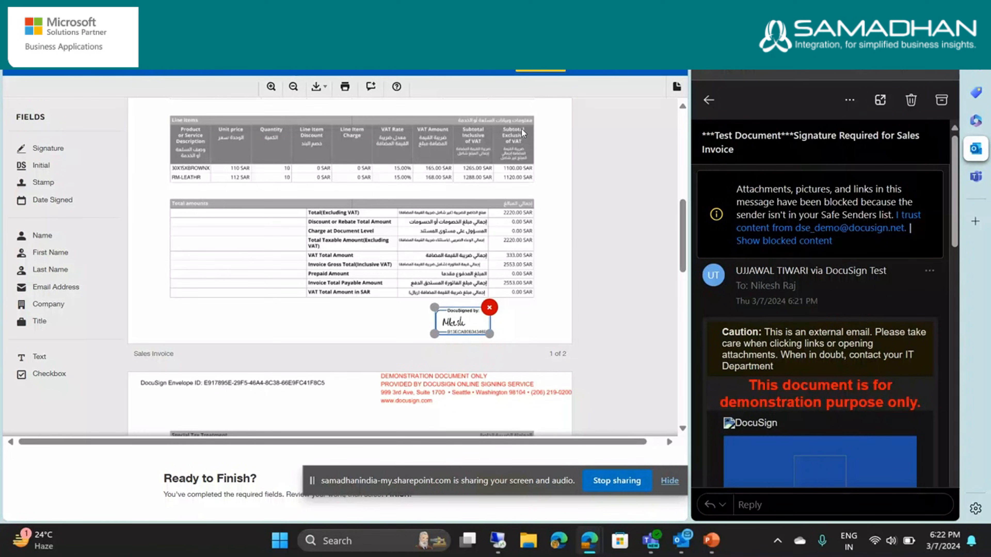
{"action": "left_click", "coordinate": [542, 71]}
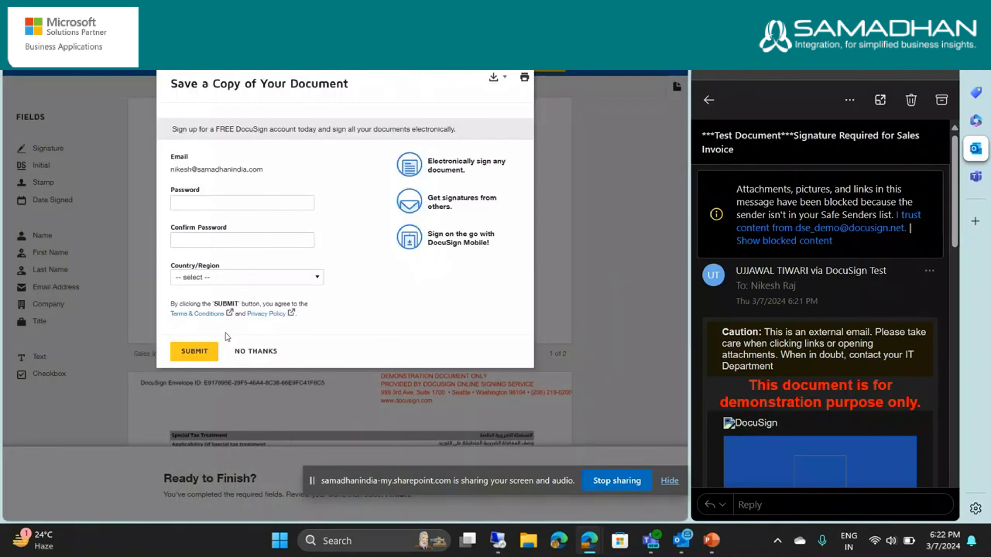
{"action": "left_click", "coordinate": [255, 351]}
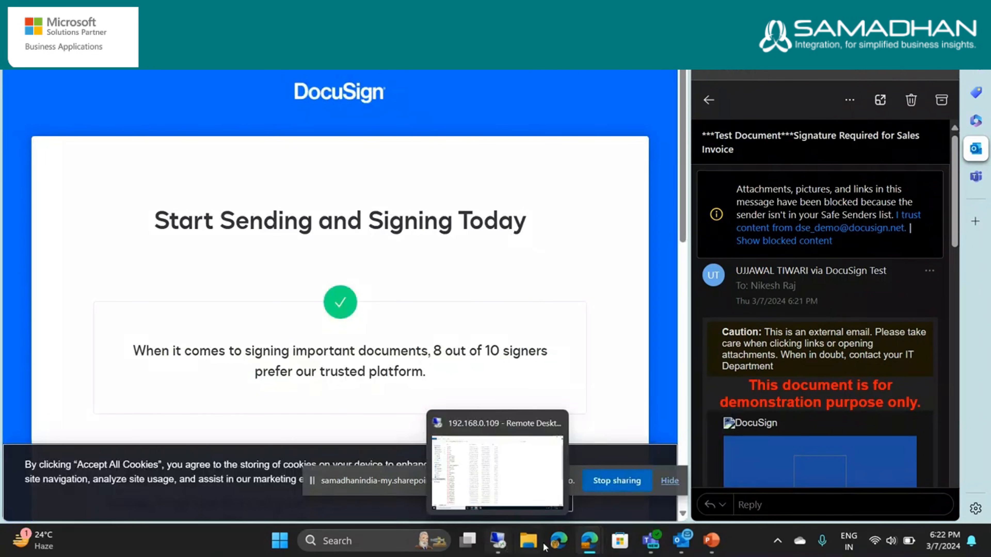
Return to Dynamics 365 in the remote desktop session and open the E-Sign Envelope Status page
{"action": "mouse_move", "coordinate": [511, 549]}
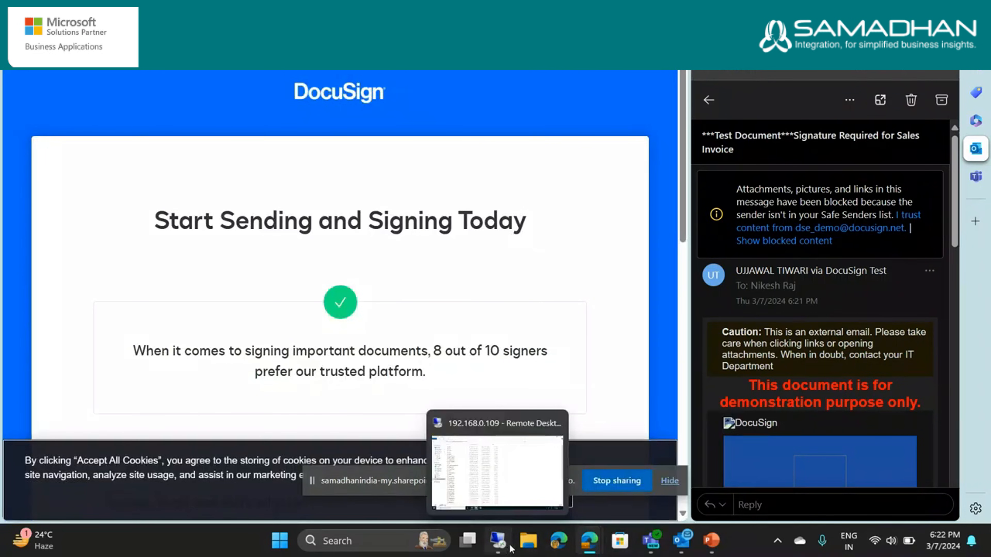
{"action": "left_click", "coordinate": [501, 547]}
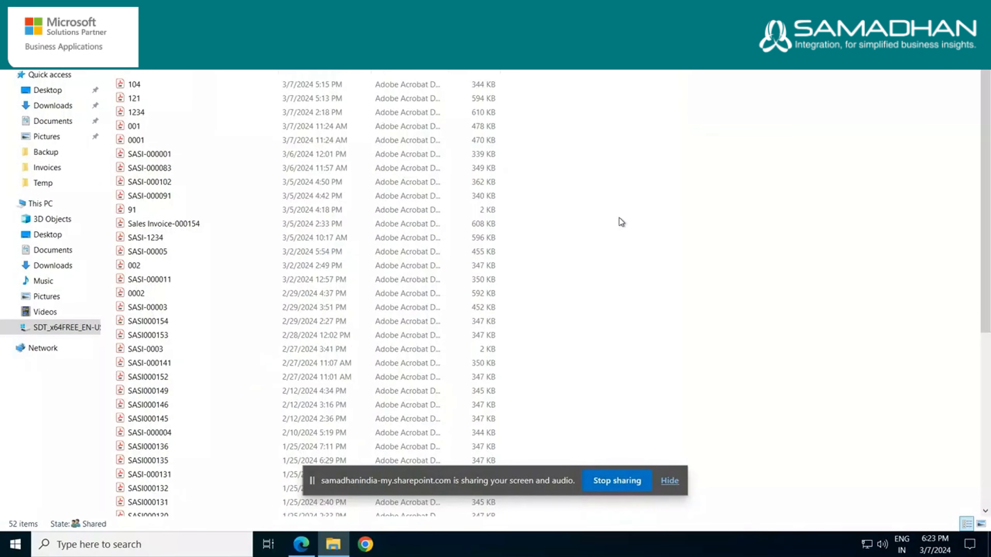
{"action": "left_click", "coordinate": [319, 549]}
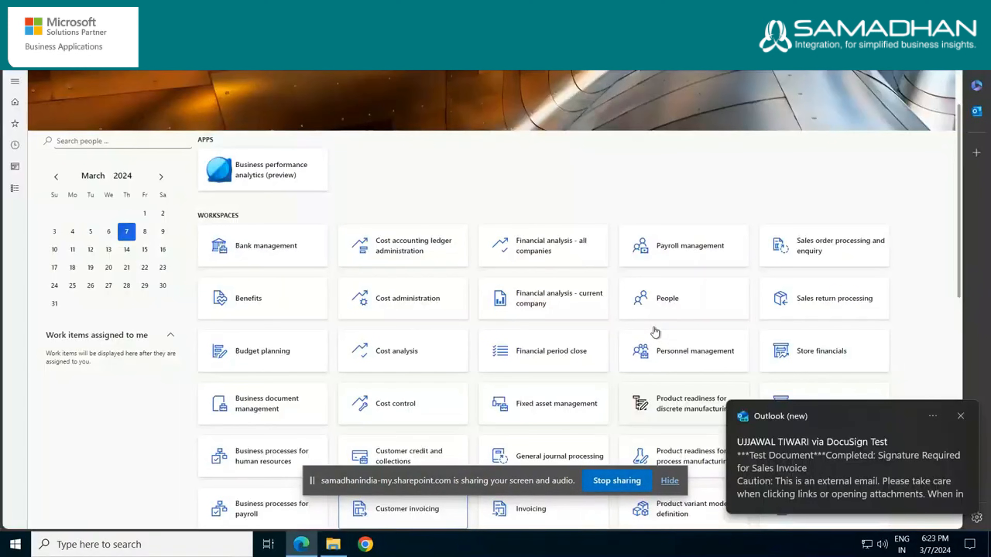
{"action": "left_click", "coordinate": [15, 188]}
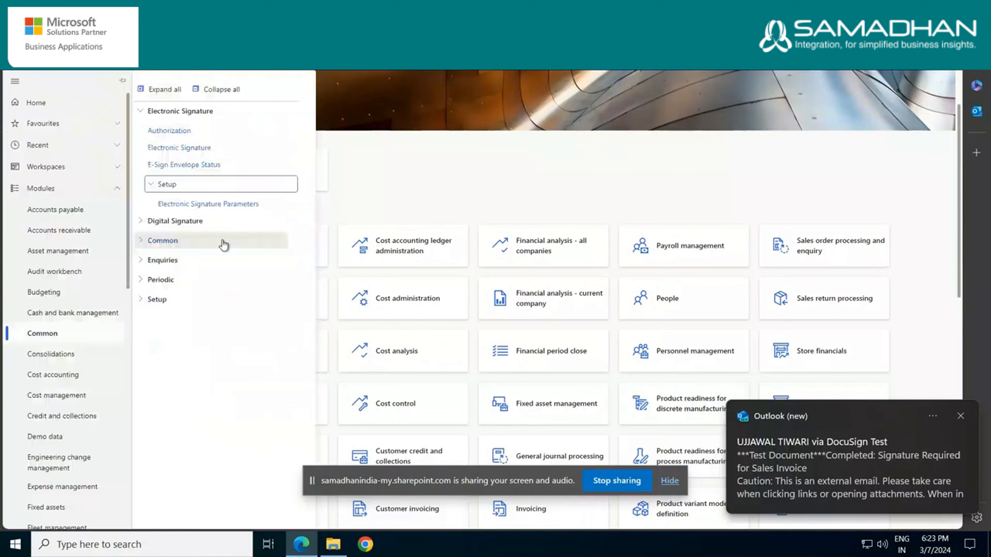
{"action": "left_click", "coordinate": [222, 173]}
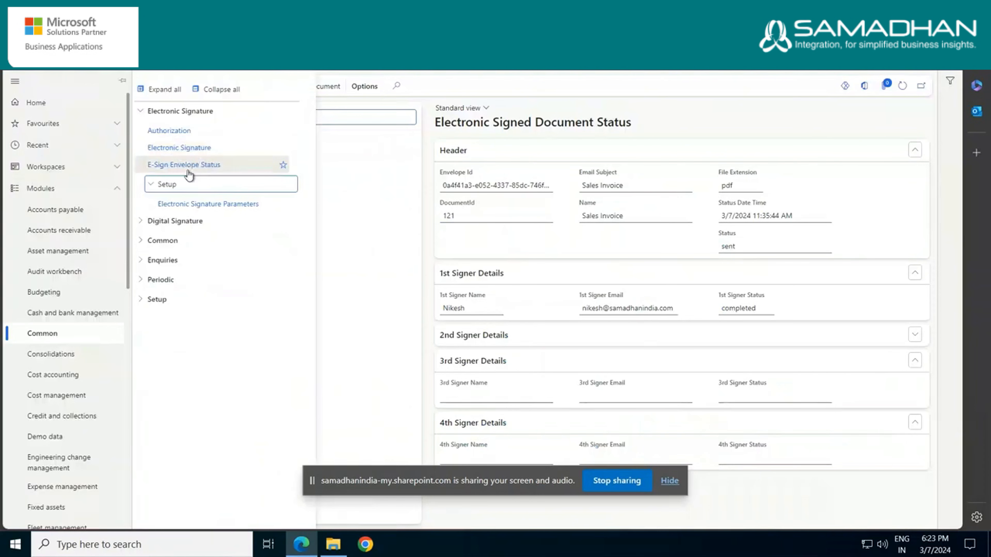
{"action": "left_click", "coordinate": [371, 177]}
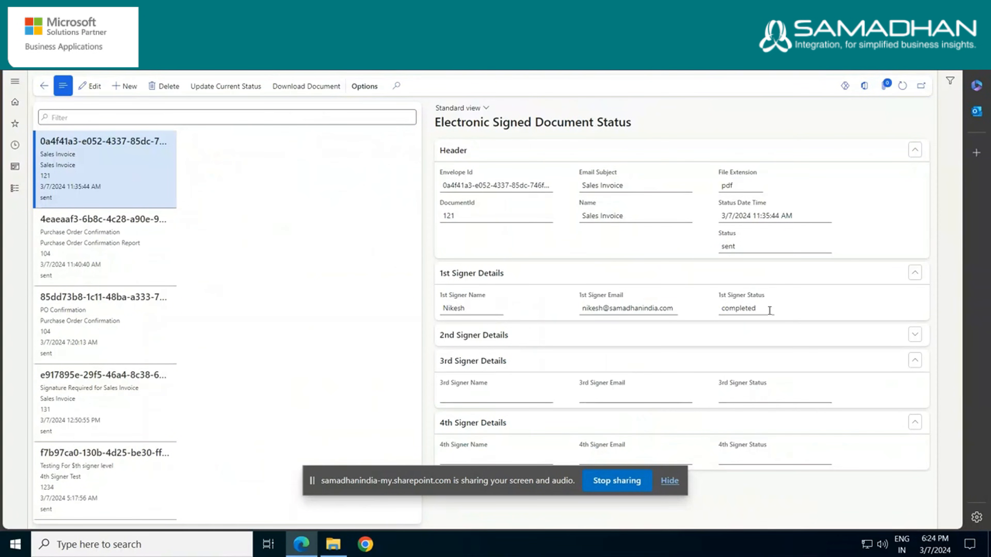
Check the 1st signer status of Sales Invoice document 121, download its signed document and show the folder of saved PDFs
{"action": "left_click", "coordinate": [724, 312]}
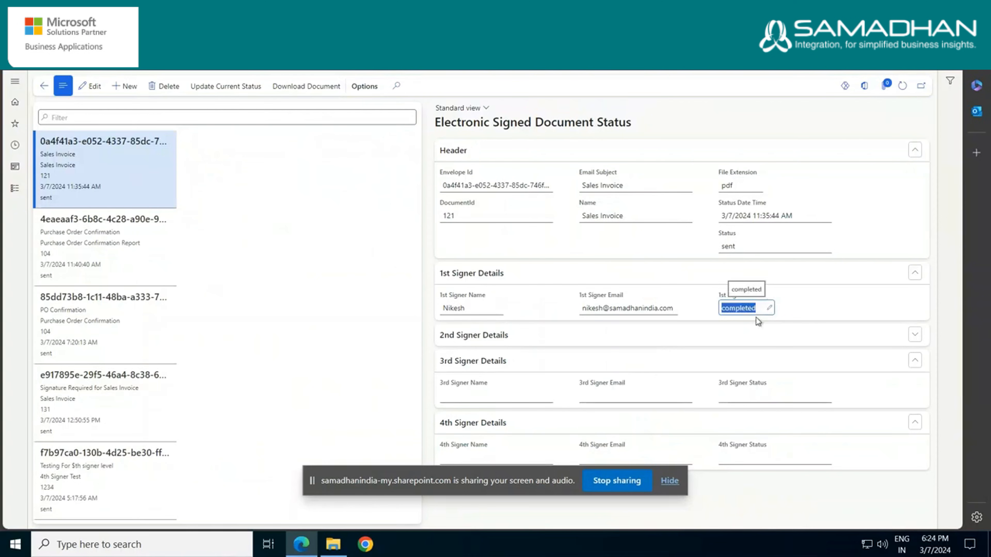
{"action": "key", "text": "Tab"}
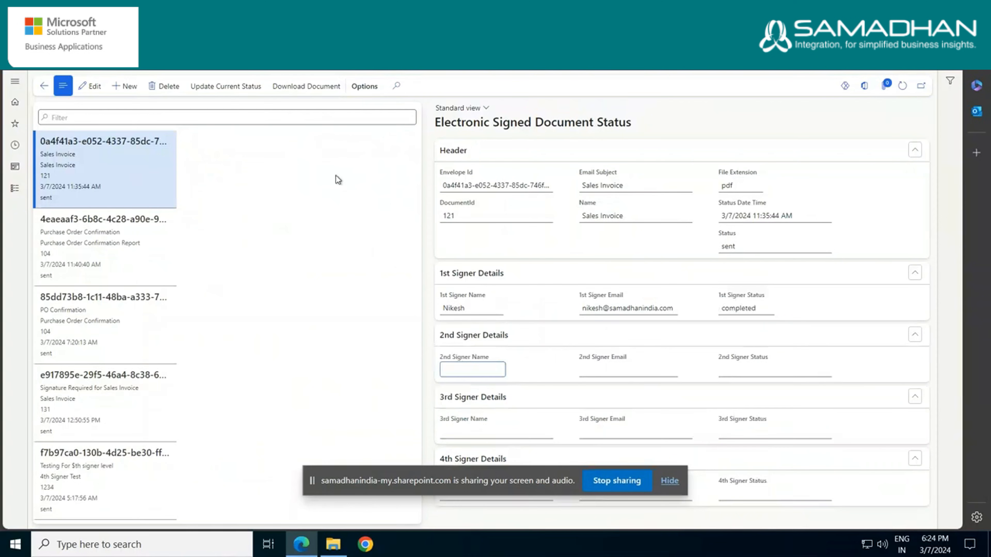
{"action": "left_click", "coordinate": [308, 90]}
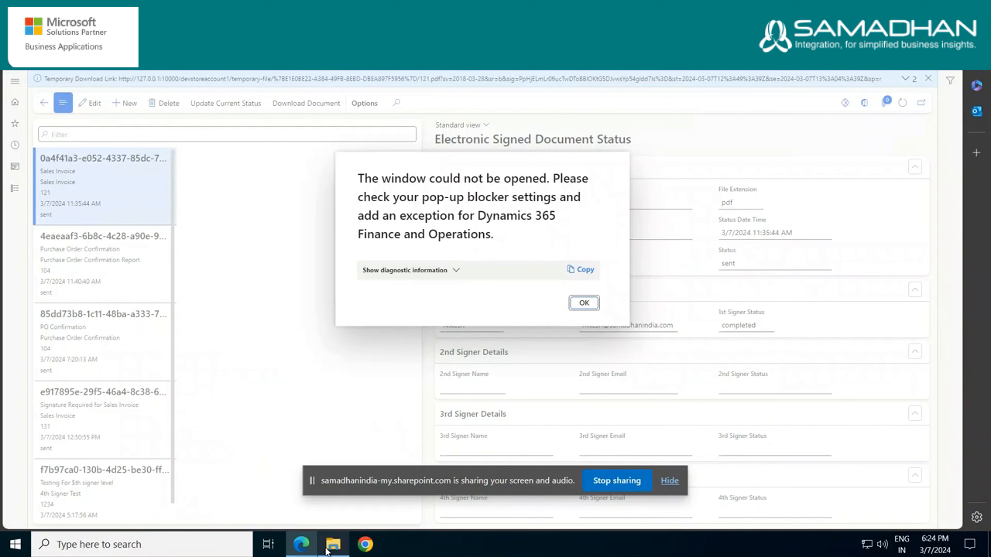
{"action": "left_click", "coordinate": [333, 544]}
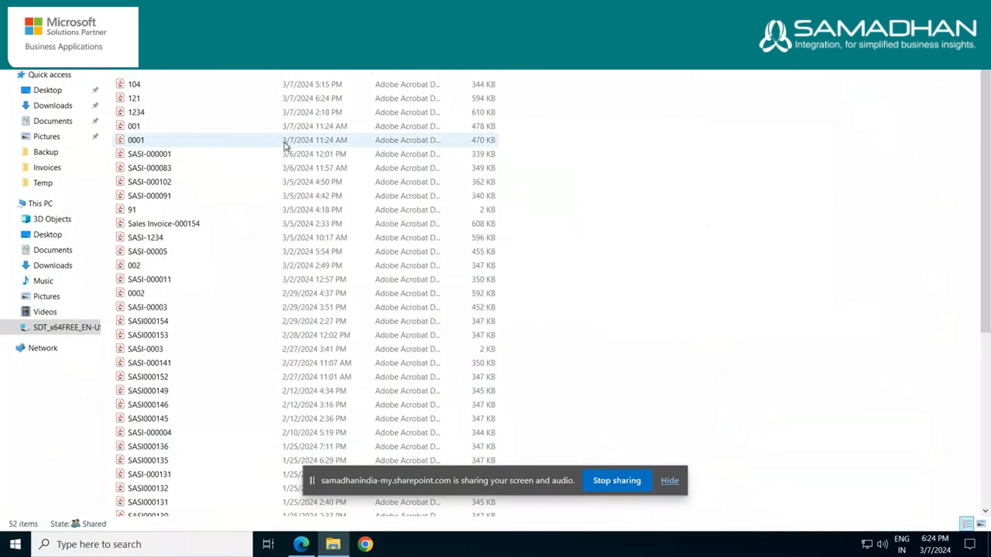
Open the signed 121 PDF, check the DocuSign signature below the total amounts, and close the file
{"action": "left_click", "coordinate": [244, 99]}
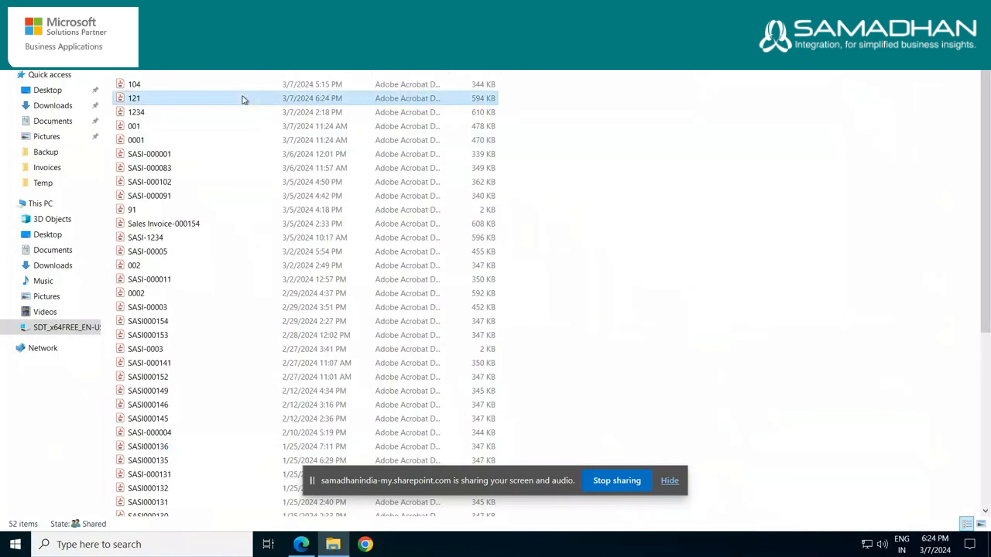
{"action": "double_click", "coordinate": [244, 100]}
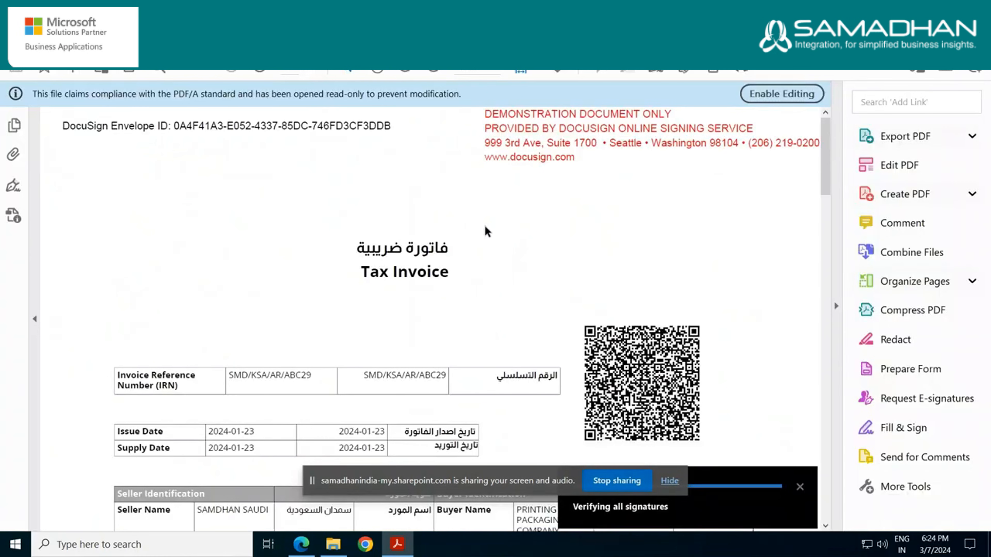
{"action": "scroll", "coordinate": [485, 228], "scroll_direction": "down", "scroll_amount": 5}
{"action": "scroll", "coordinate": [495, 256], "scroll_direction": "down", "scroll_amount": 8}
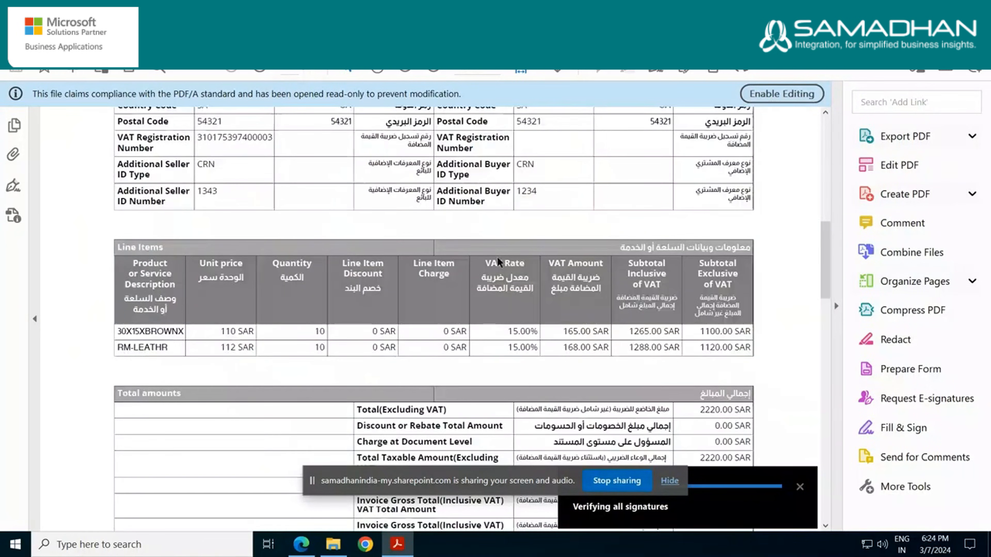
{"action": "scroll", "coordinate": [559, 283], "scroll_direction": "down", "scroll_amount": 5}
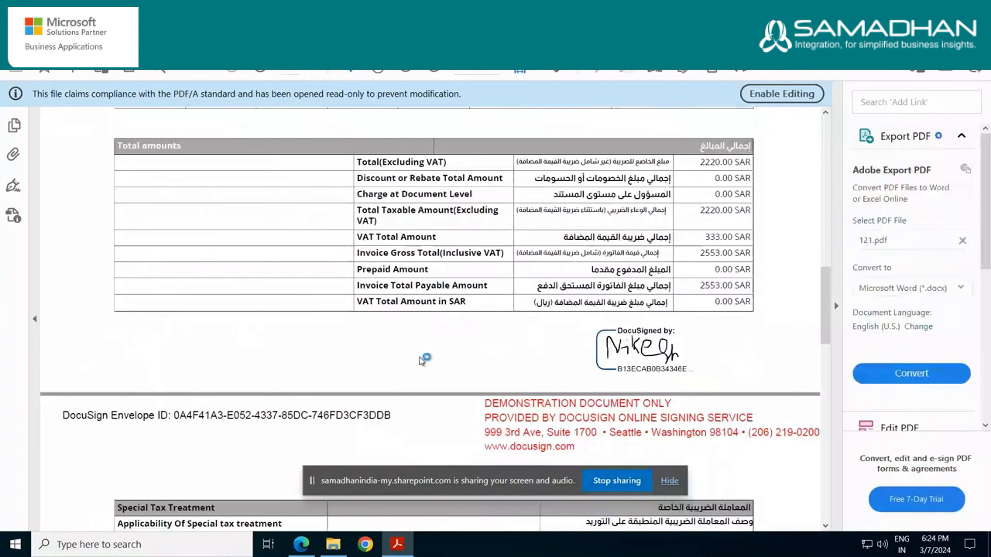
{"action": "key", "text": "alt+F4"}
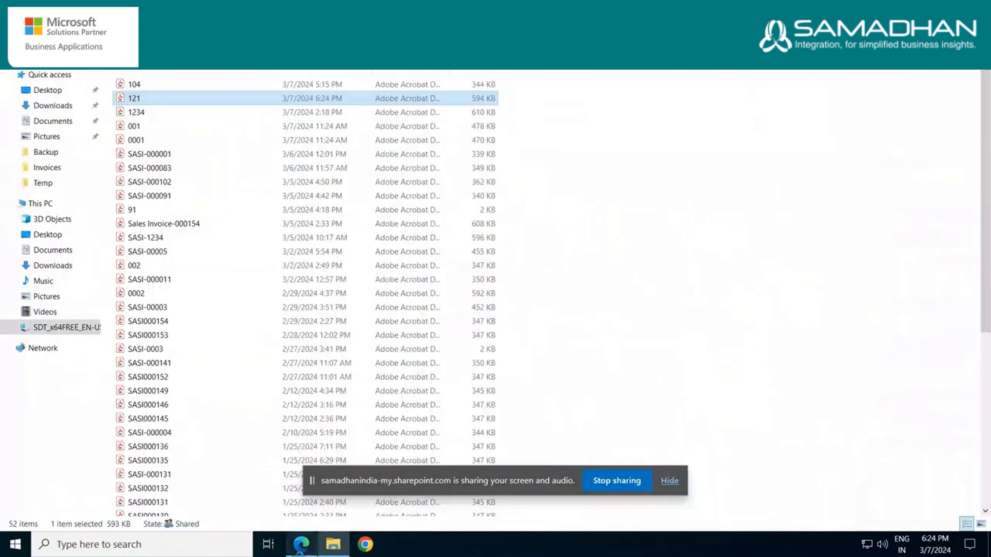
Return to Dynamics 365, dismiss the pop-up blocker message and update the current status of the Sales Invoice 121 envelope
{"action": "mouse_move", "coordinate": [301, 550]}
{"action": "left_click", "coordinate": [334, 513]}
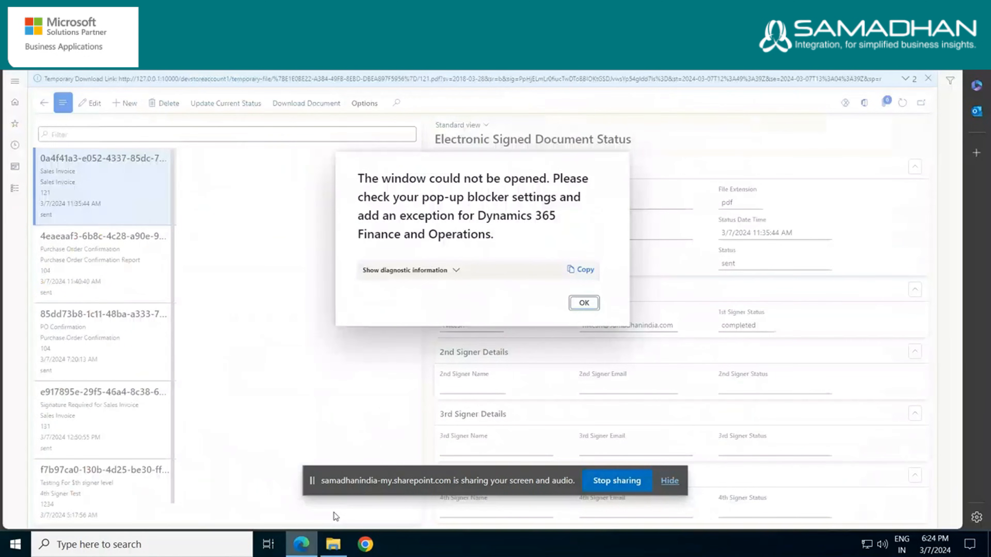
{"action": "left_click", "coordinate": [574, 309]}
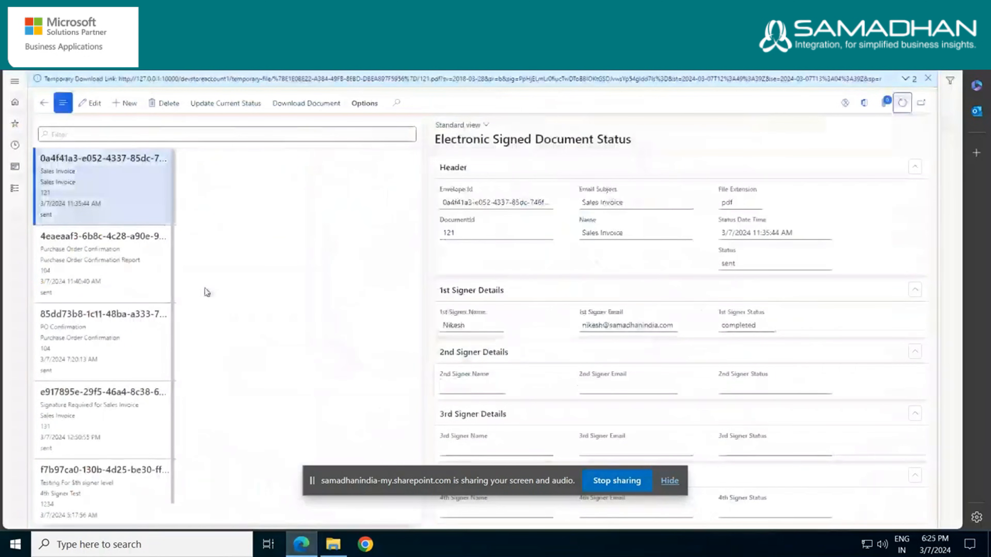
{"action": "left_click", "coordinate": [249, 110]}
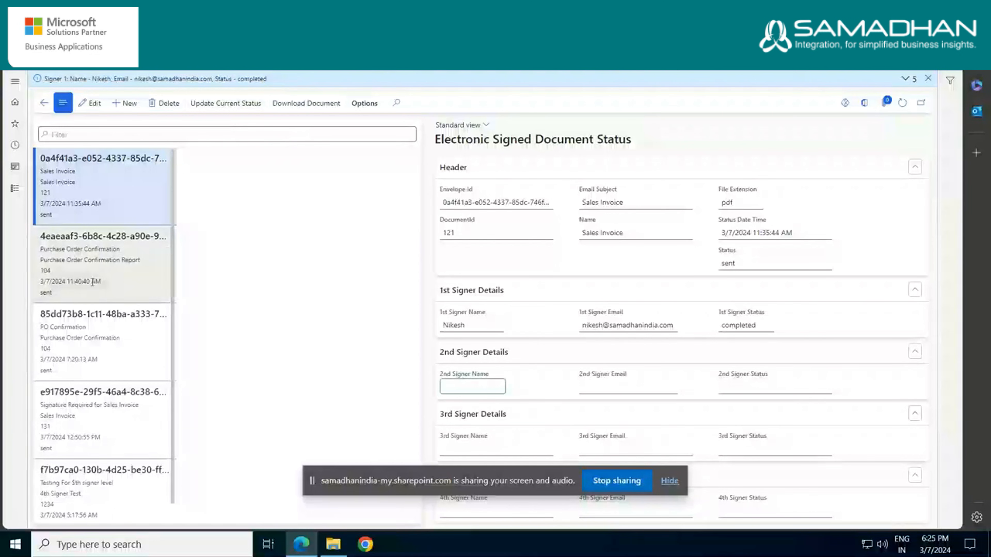
{"action": "scroll", "coordinate": [118, 297], "scroll_direction": "down", "scroll_amount": 1}
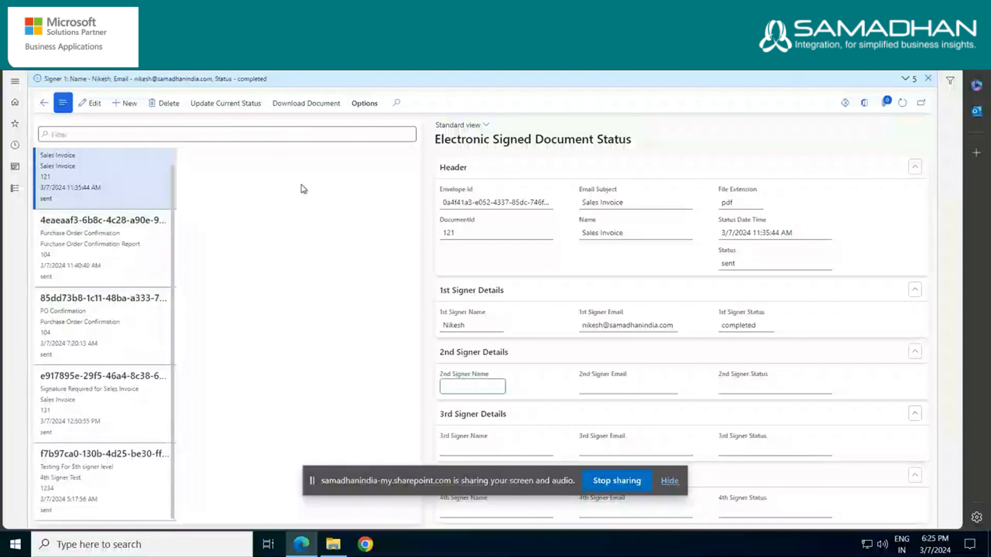
{"action": "scroll", "coordinate": [108, 216], "scroll_direction": "up", "scroll_amount": 1}
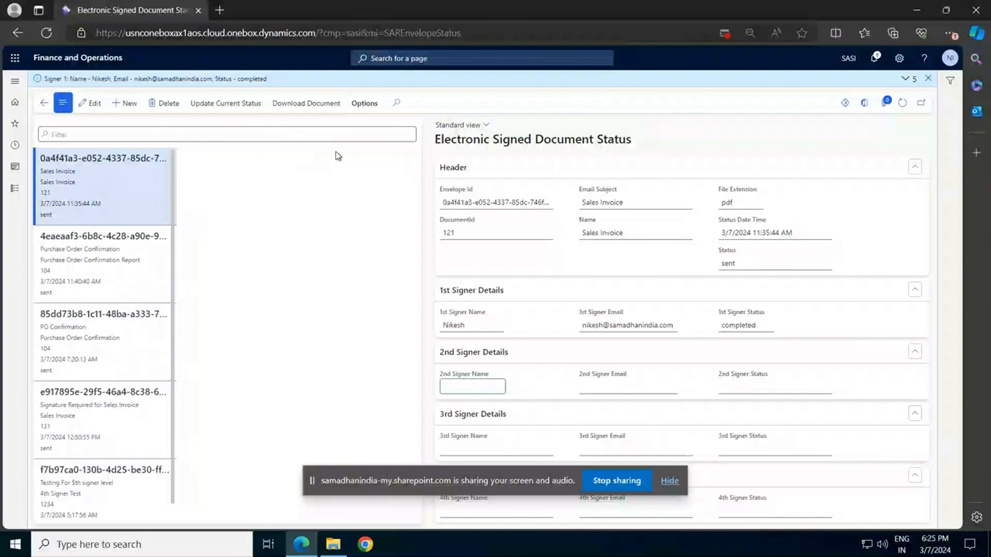
Go to all purchase orders in Accounts payable and open the second-to-last order in the list
{"action": "left_click", "coordinate": [13, 200]}
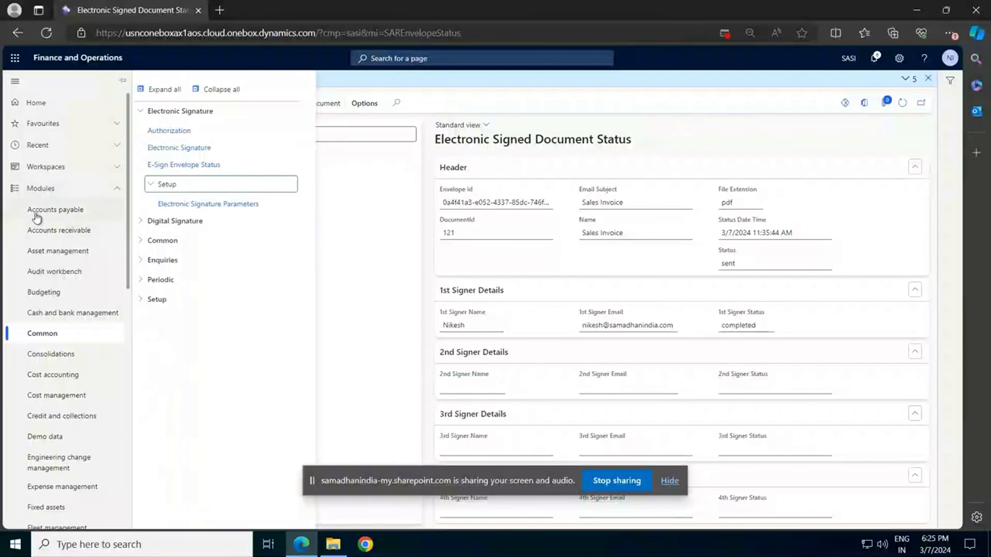
{"action": "left_click", "coordinate": [38, 211]}
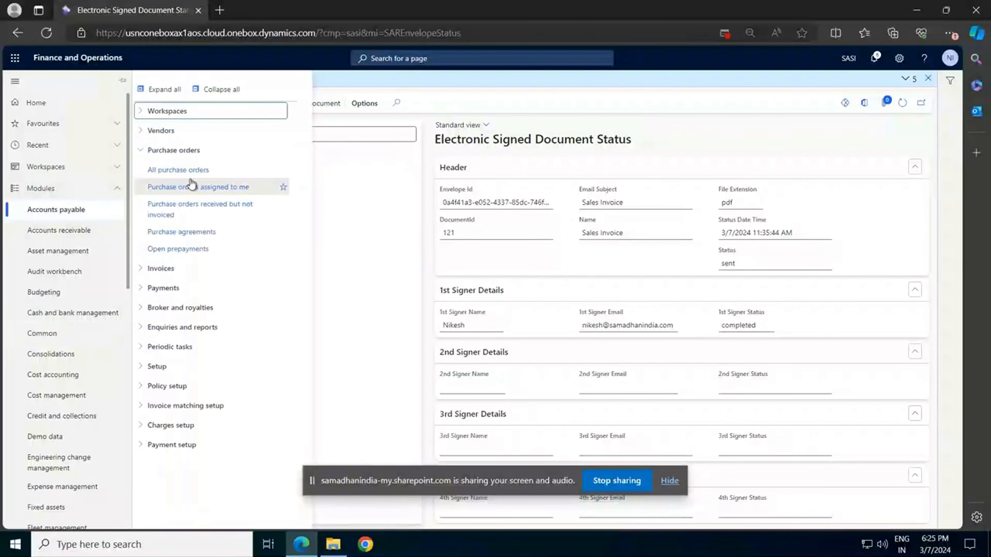
{"action": "left_click", "coordinate": [192, 173]}
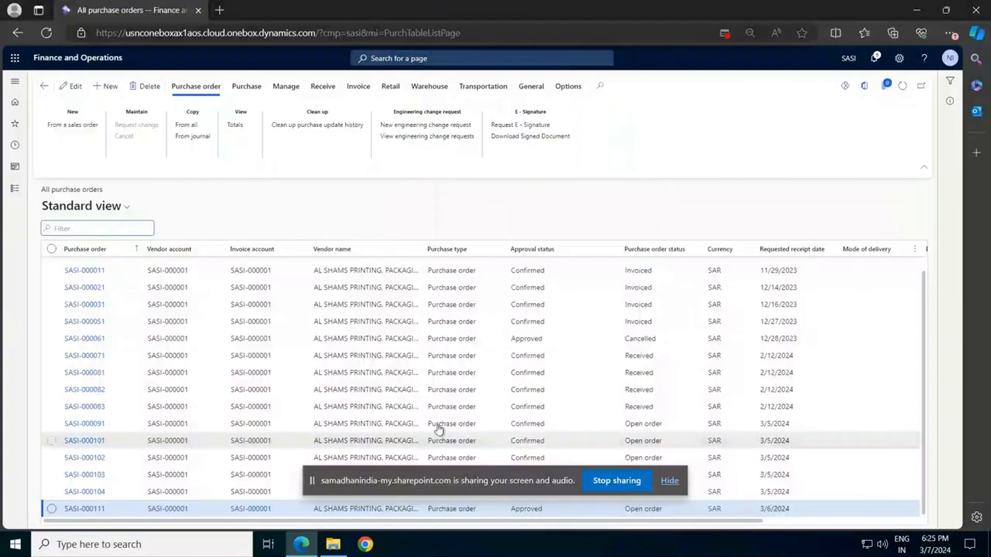
{"action": "left_click", "coordinate": [90, 497]}
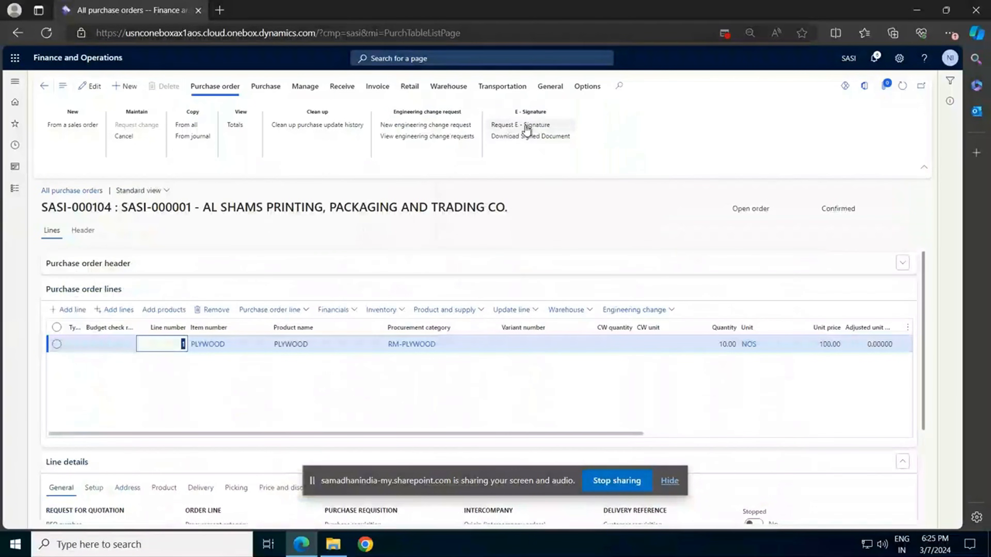
View the original preview of the order's purchase order confirmation, then return to the purchase order
{"action": "left_click", "coordinate": [265, 86]}
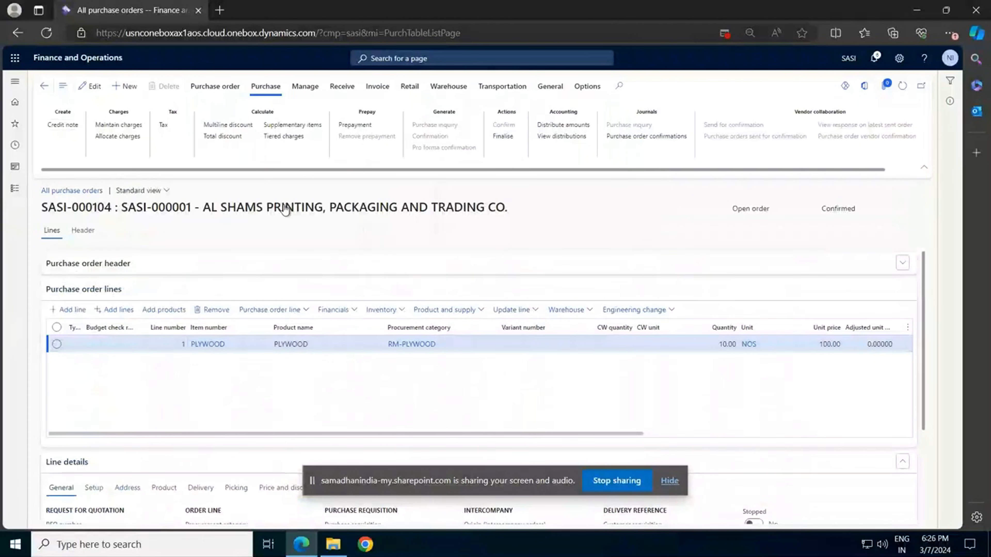
{"action": "left_click", "coordinate": [92, 174]}
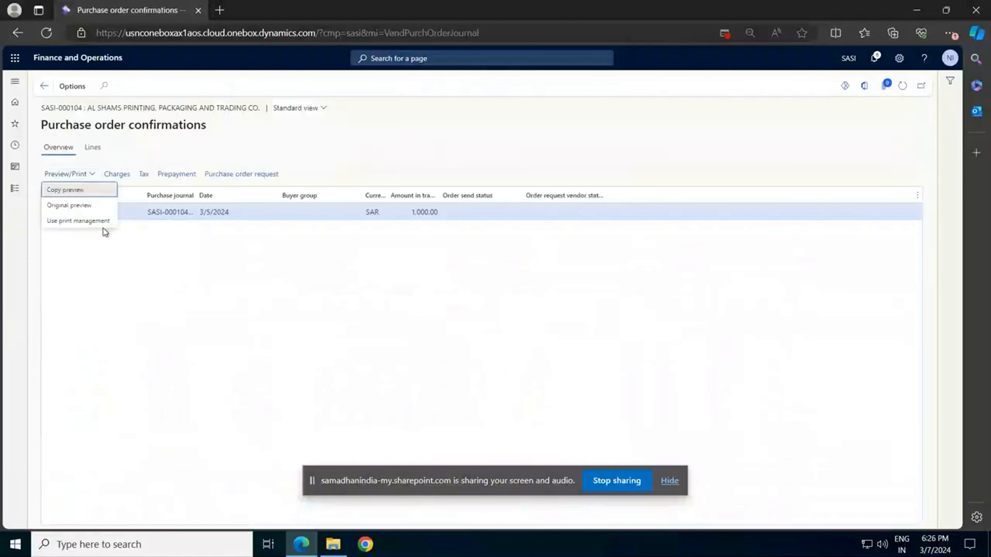
{"action": "left_click", "coordinate": [103, 228]}
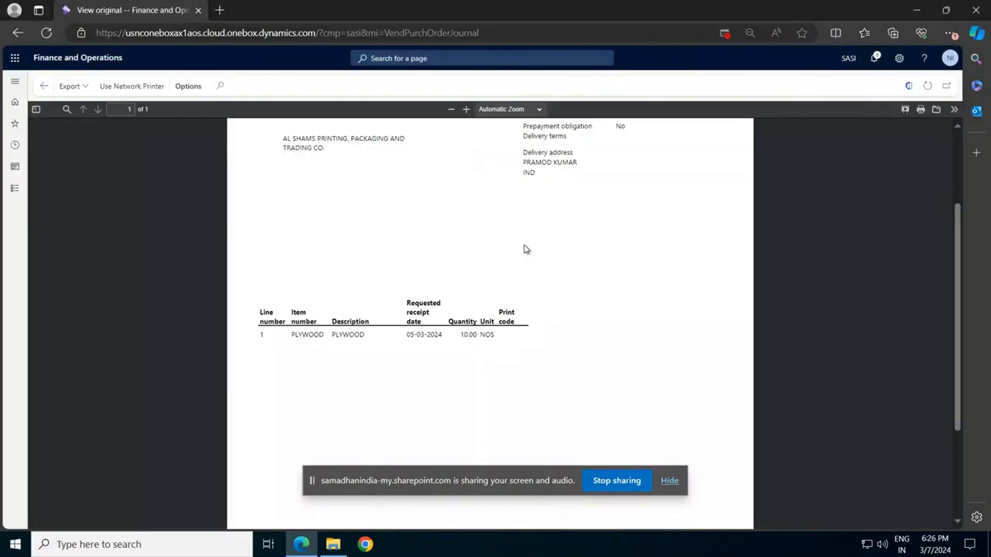
{"action": "scroll", "coordinate": [524, 244], "scroll_direction": "up", "scroll_amount": 2}
{"action": "scroll", "coordinate": [514, 251], "scroll_direction": "up", "scroll_amount": 2}
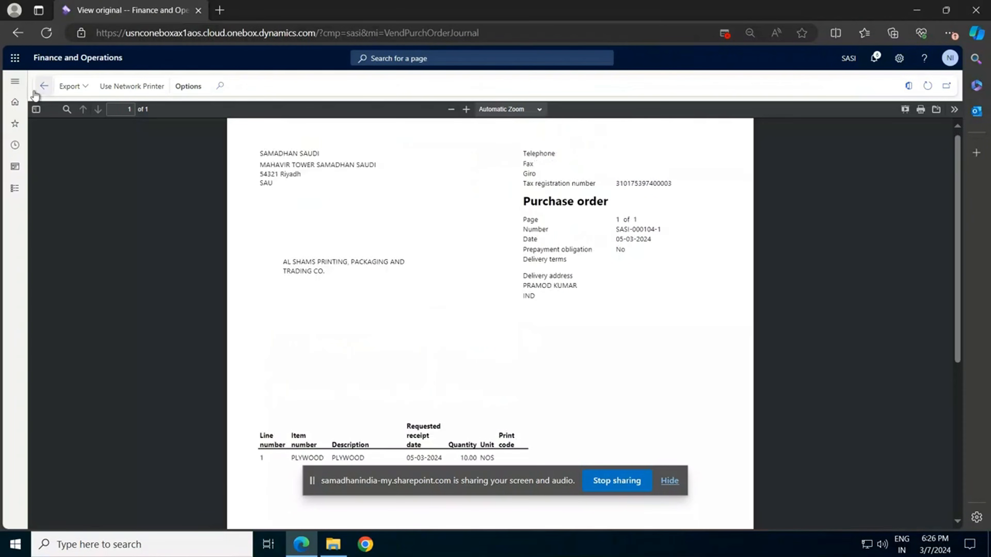
{"action": "left_click", "coordinate": [45, 87]}
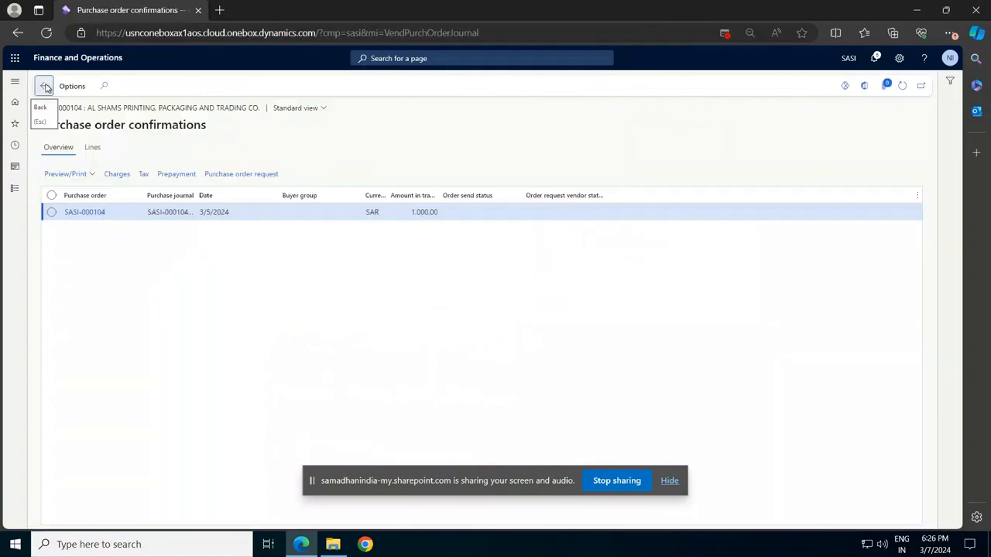
{"action": "left_click", "coordinate": [45, 87]}
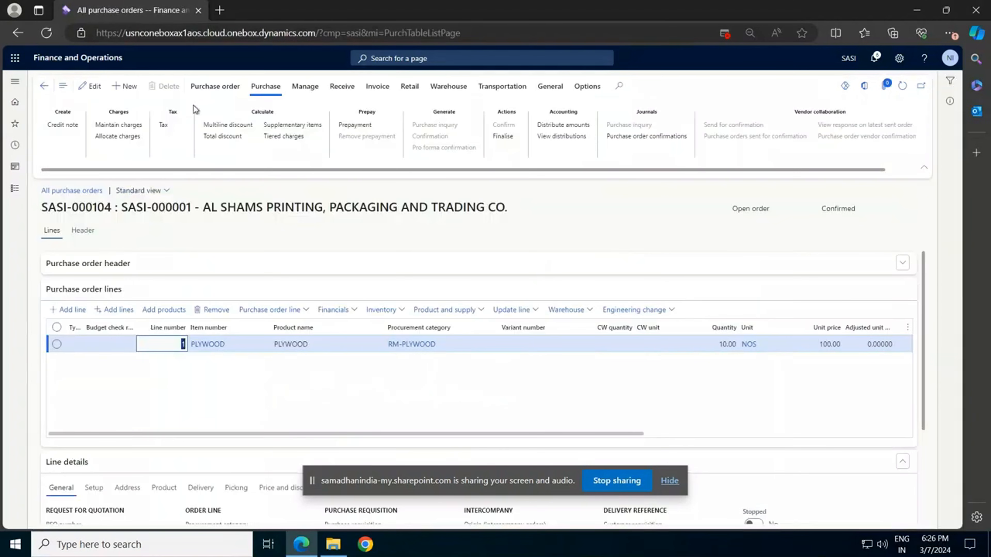
Request an e-signature for the open purchase order and dismiss the browser's downloads list
{"action": "left_click", "coordinate": [213, 87]}
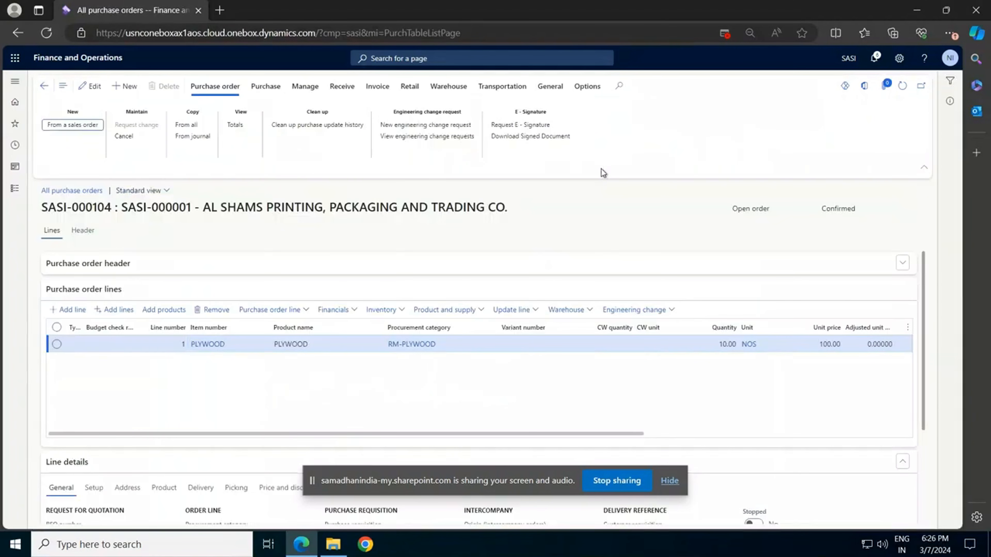
{"action": "left_click", "coordinate": [542, 128]}
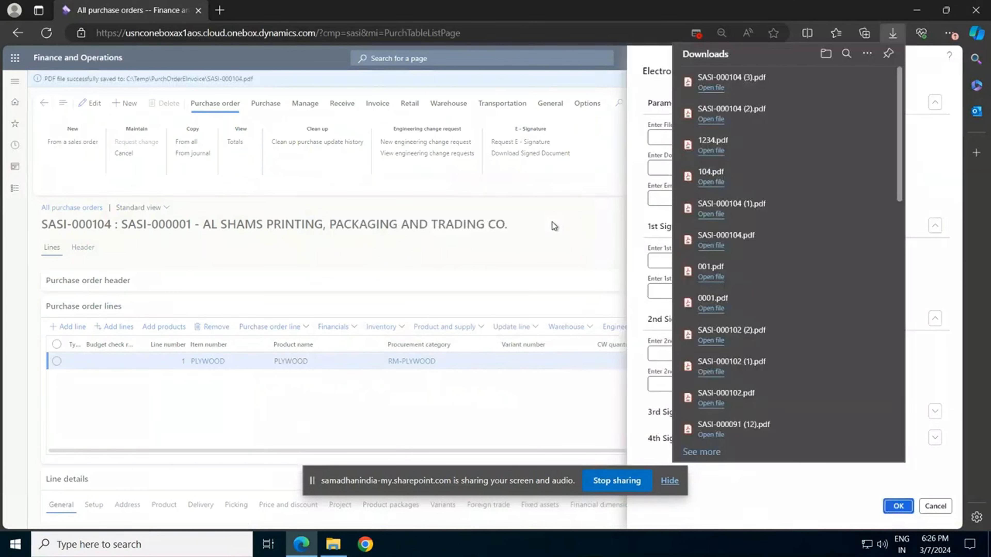
{"action": "left_click", "coordinate": [635, 132]}
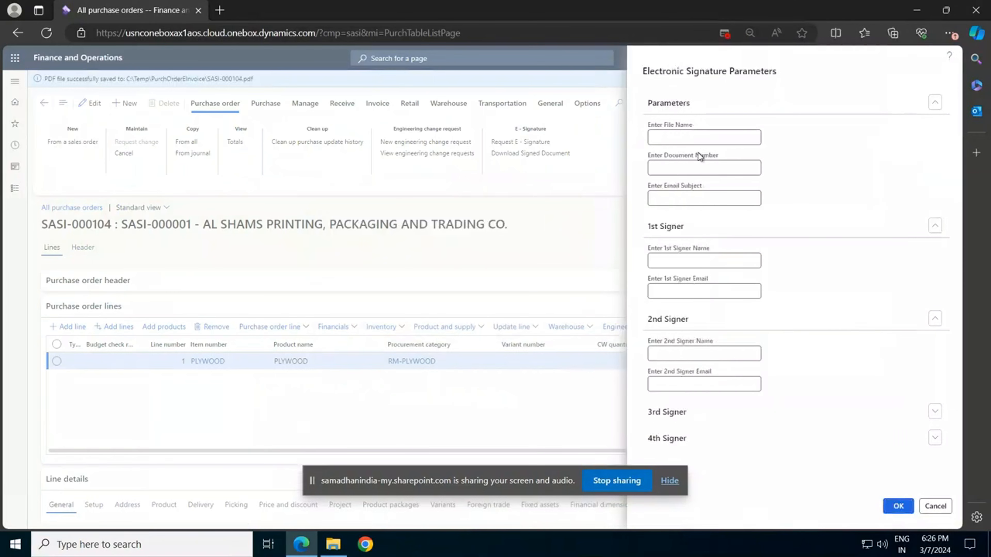
Set the file name in the Electronic Signature Parameters to "Purchase Order Confirmation"
{"action": "left_click", "coordinate": [708, 137]}
{"action": "type", "text": "Purchase Order Confirmation"}
{"action": "key", "text": "Tab"}
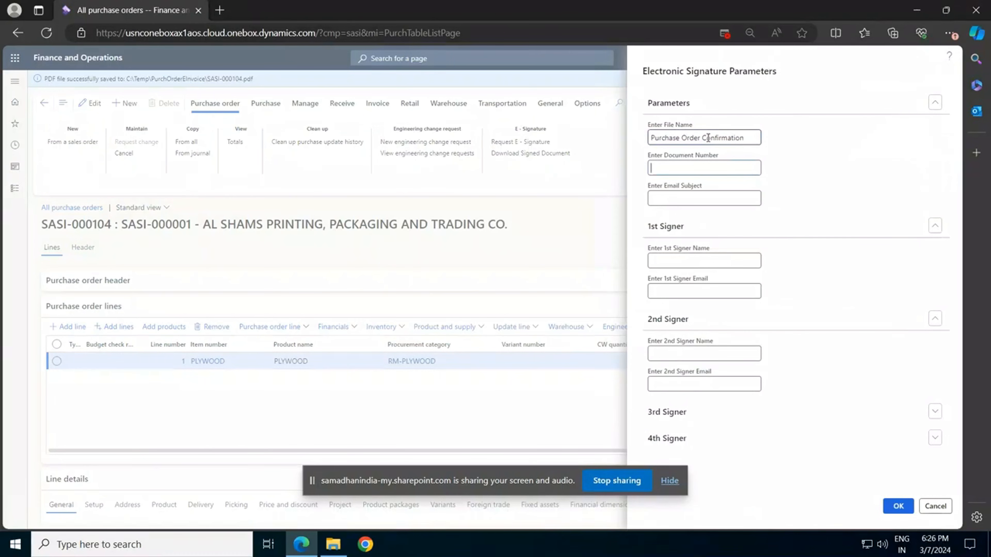
Set the document number to 104 and the email subject to "Signature for PO confirmation"
{"action": "type", "text": "10"}
{"action": "type", "text": "Signa"}
{"action": "type", "text": "t"}
{"action": "type", "text": "ure"}
{"action": "type", "text": " fo"}
{"action": "type", "text": "r P"}
{"action": "type", "text": "O c"}
{"action": "type", "text": "on"}
{"action": "type", "text": "firma"}
{"action": "type", "text": "tion"}
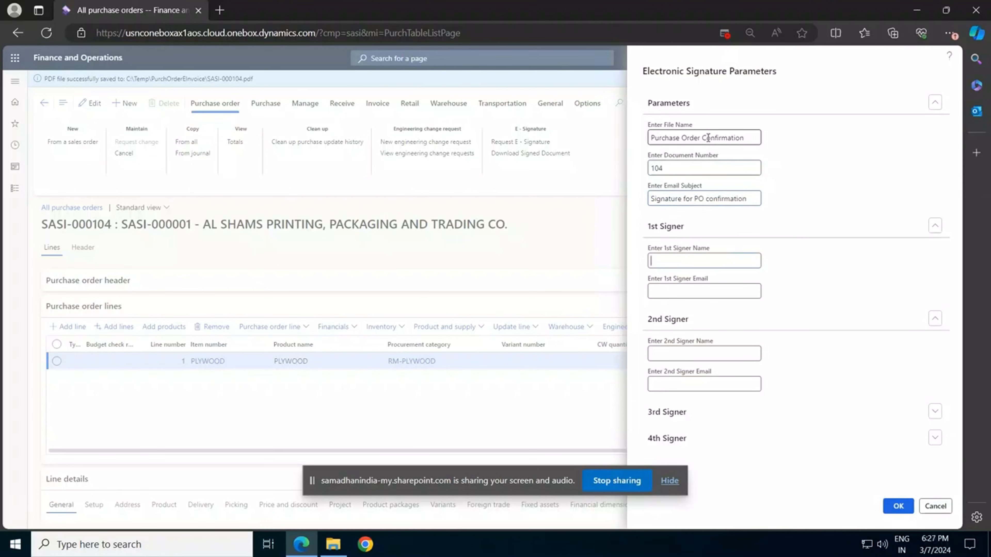
{"action": "type", "text": "Nike"}
Fill in the 1st signer's name and saved email address, and submit the e-signature request
{"action": "key", "text": "Tab"}
{"action": "type", "text": "sh"}
{"action": "key", "text": "Tab"}
{"action": "key", "text": "Down"}
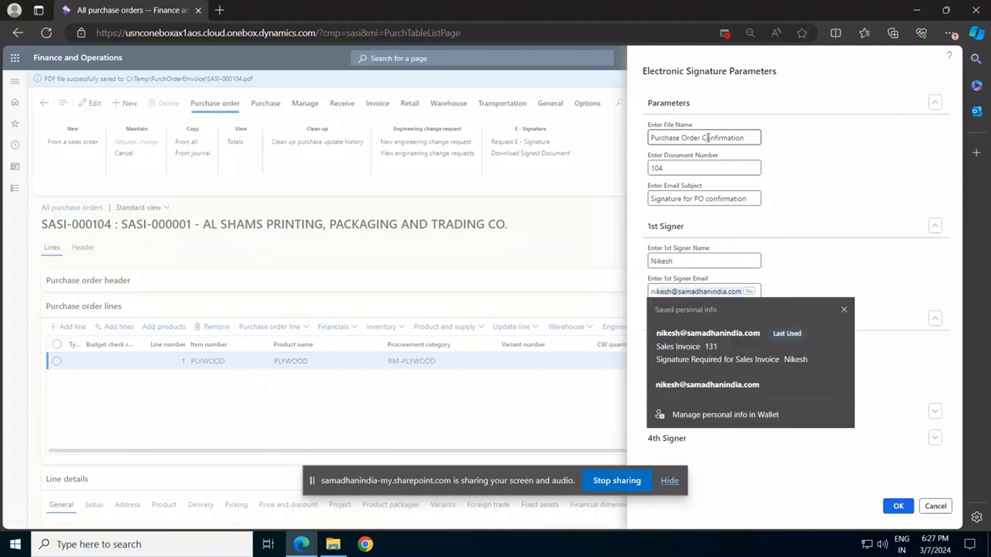
{"action": "key", "text": "Return"}
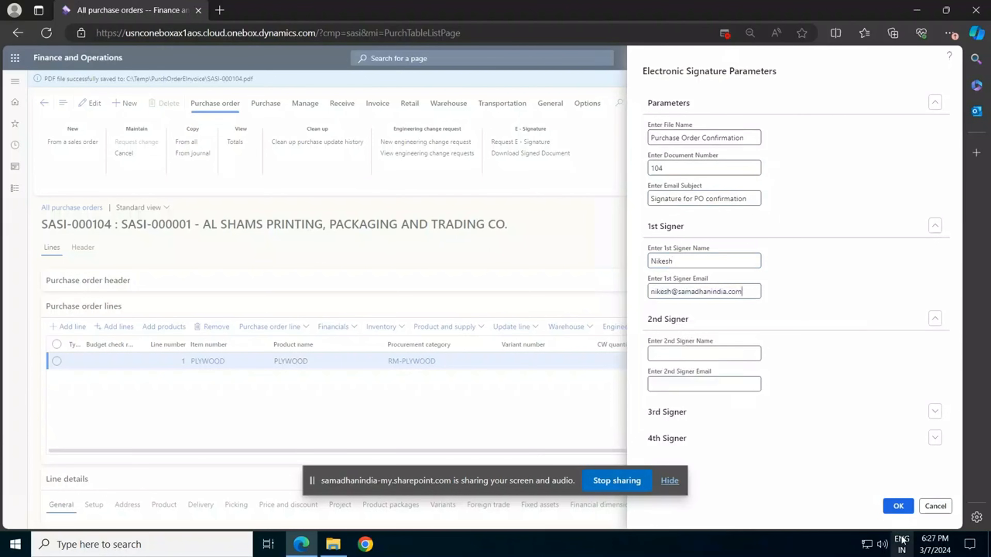
{"action": "left_click", "coordinate": [895, 513]}
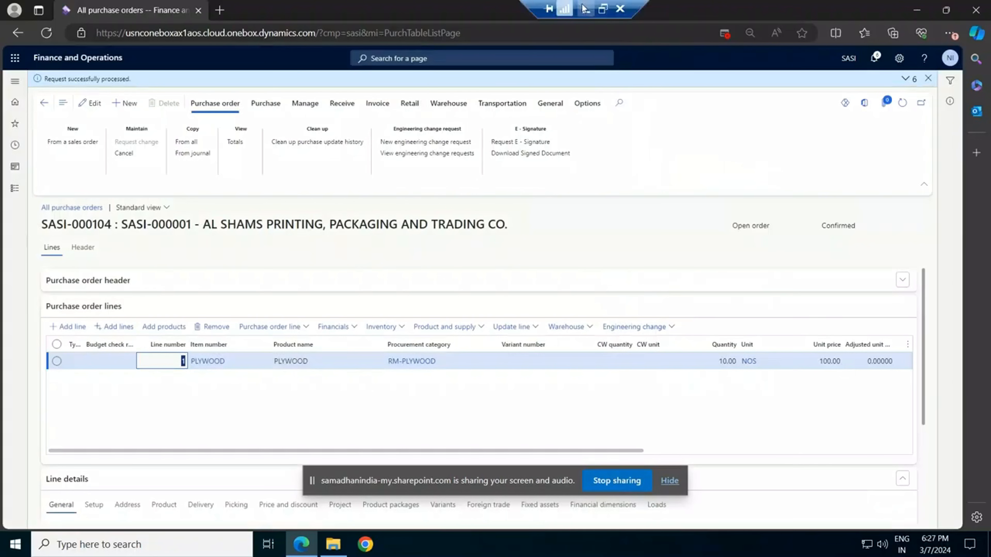
Leave the remote session, switch to Outlook and open the newest DocuSign email, "Signature for PO confirmation", dismissing its notification
{"action": "left_click", "coordinate": [585, 9]}
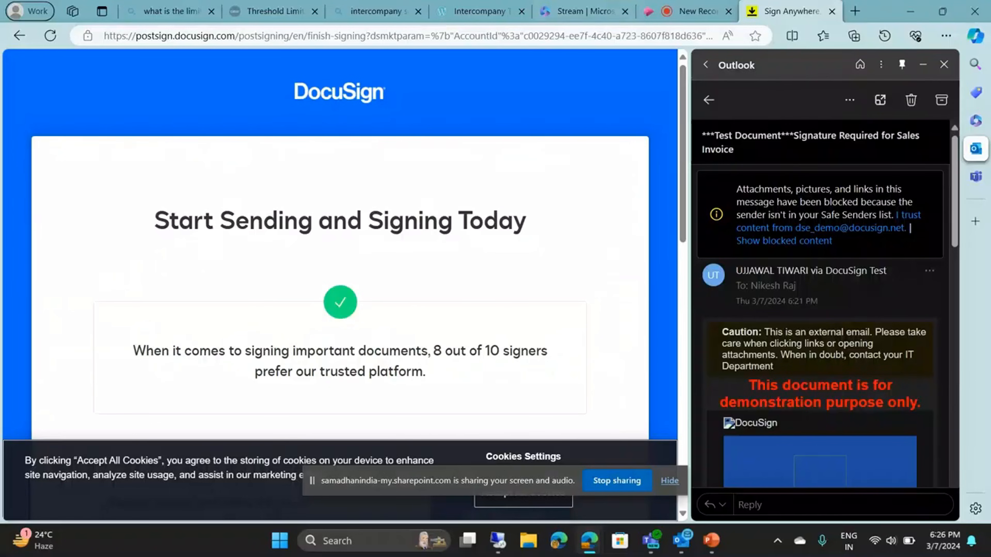
{"action": "left_click", "coordinate": [680, 543]}
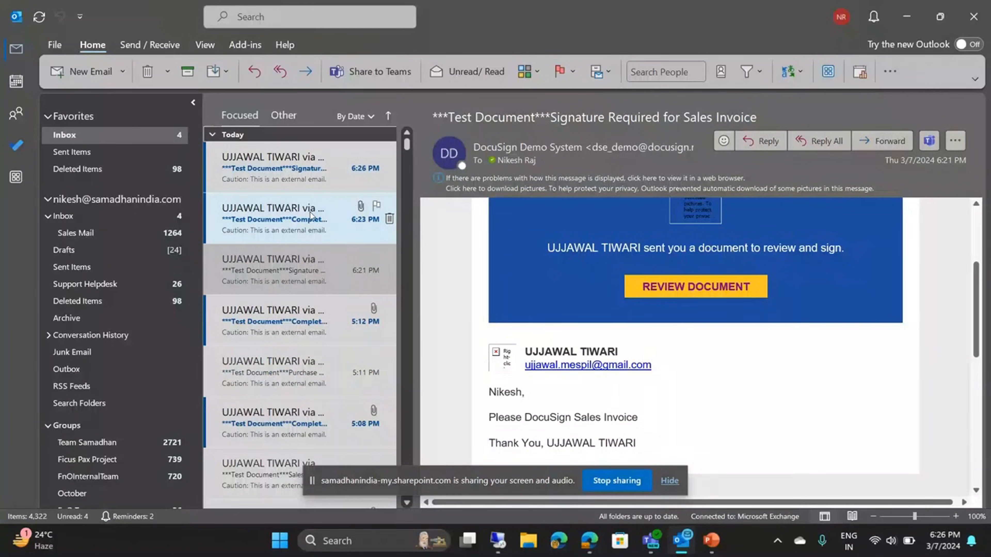
{"action": "left_click", "coordinate": [331, 189]}
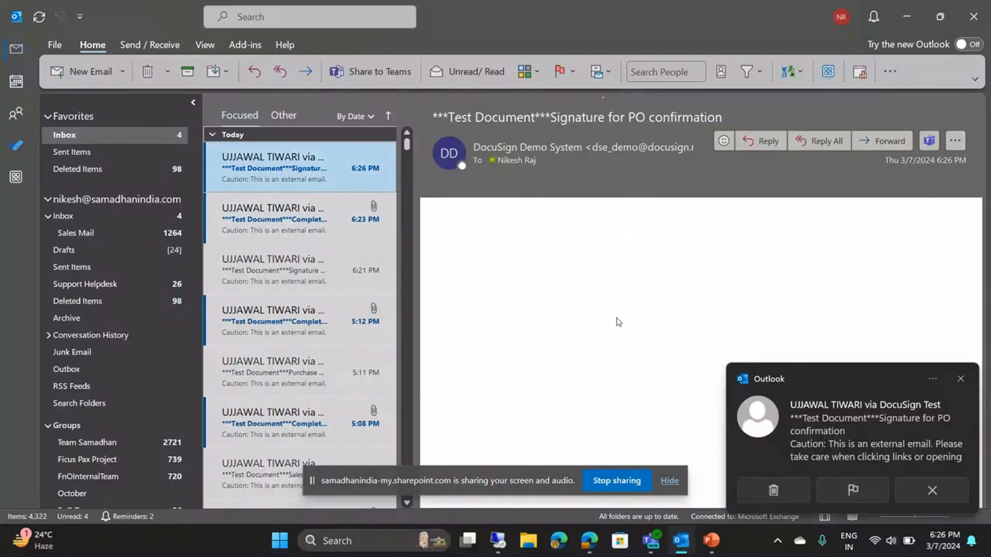
{"action": "left_click", "coordinate": [963, 379]}
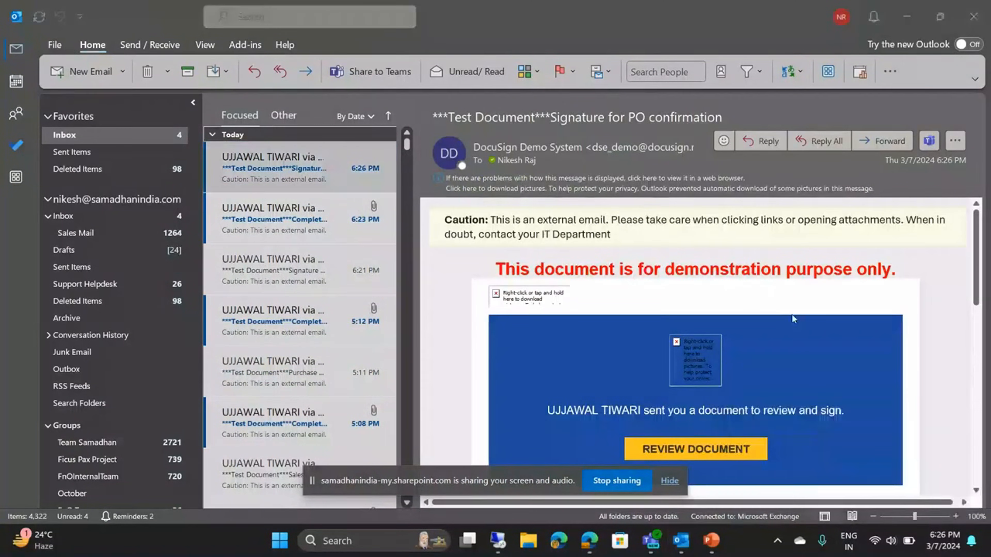
Open the emailed purchase order confirmation for review in DocuSign, agree to use electronic records and signatures, and continue
{"action": "scroll", "coordinate": [792, 315], "scroll_direction": "down", "scroll_amount": 3}
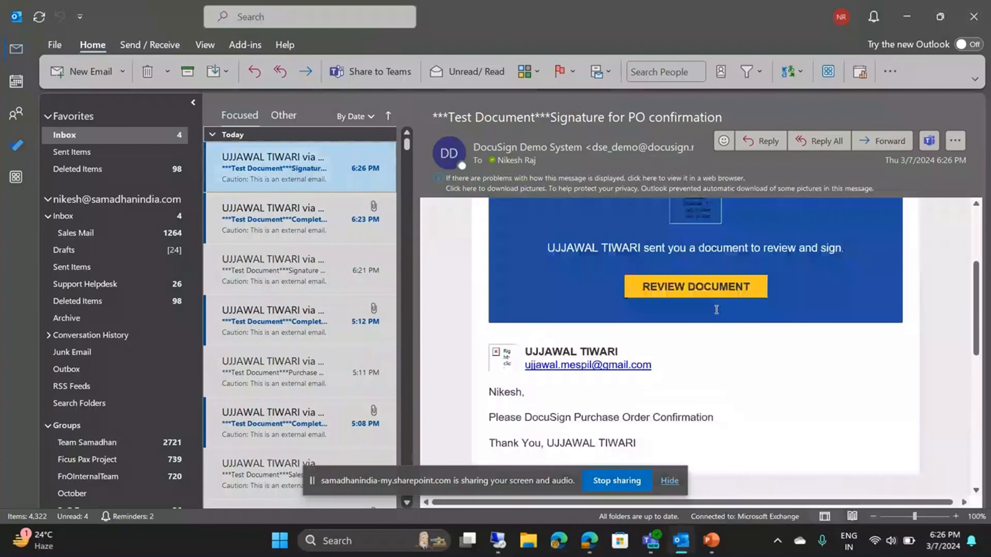
{"action": "left_click", "coordinate": [680, 296]}
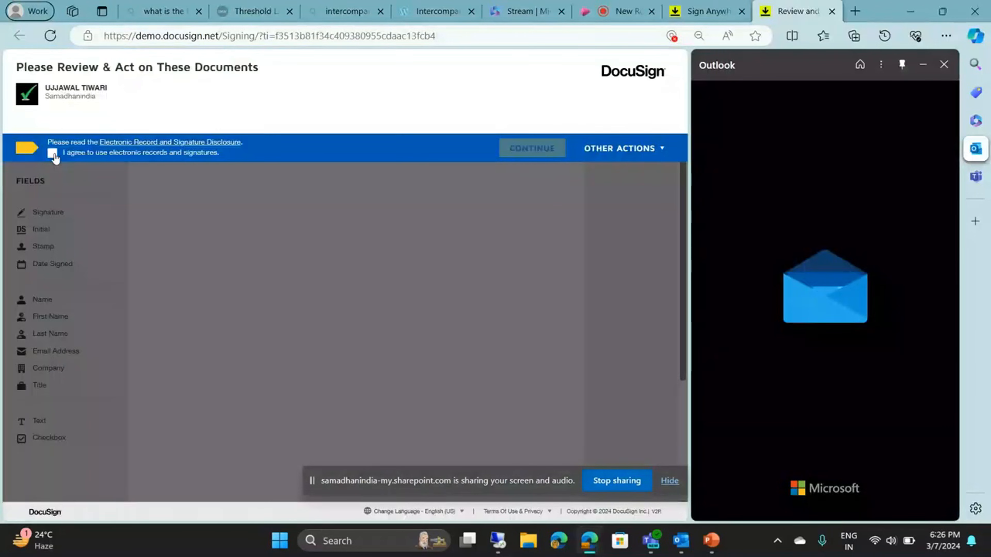
{"action": "left_click", "coordinate": [517, 151]}
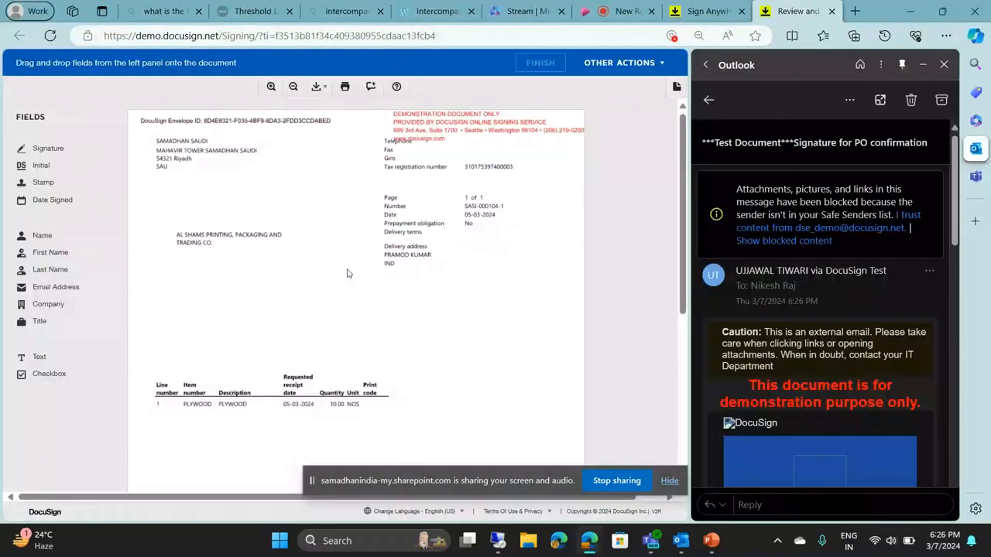
Place a signature field below the order line on the purchase order confirmation, adopt the suggested signature, and finish signing
{"action": "mouse_move", "coordinate": [56, 156]}
{"action": "left_mouse_down"}
{"action": "mouse_move", "coordinate": [401, 313]}
{"action": "mouse_move", "coordinate": [393, 362]}
{"action": "mouse_move", "coordinate": [359, 410]}
{"action": "mouse_move", "coordinate": [289, 240]}
{"action": "left_mouse_up"}
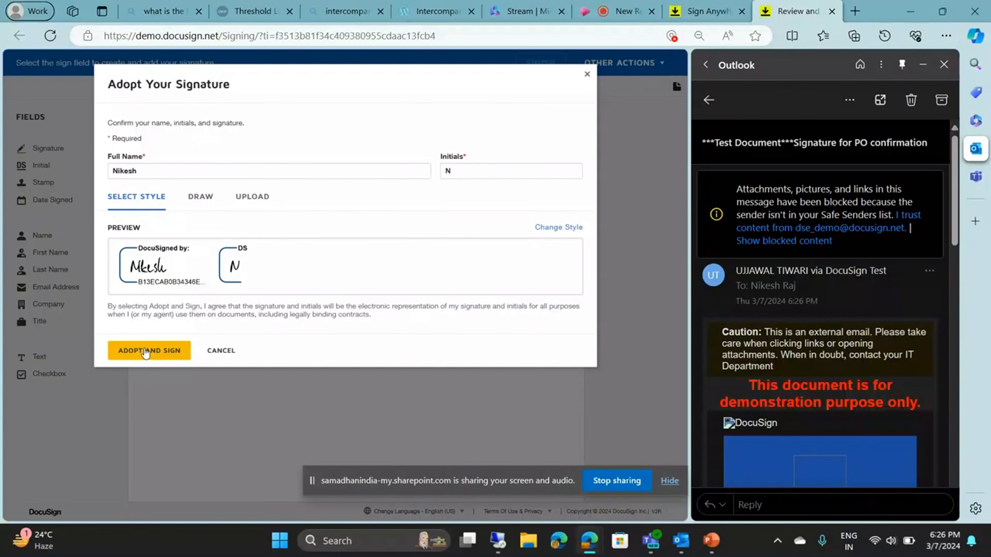
{"action": "left_click", "coordinate": [146, 351]}
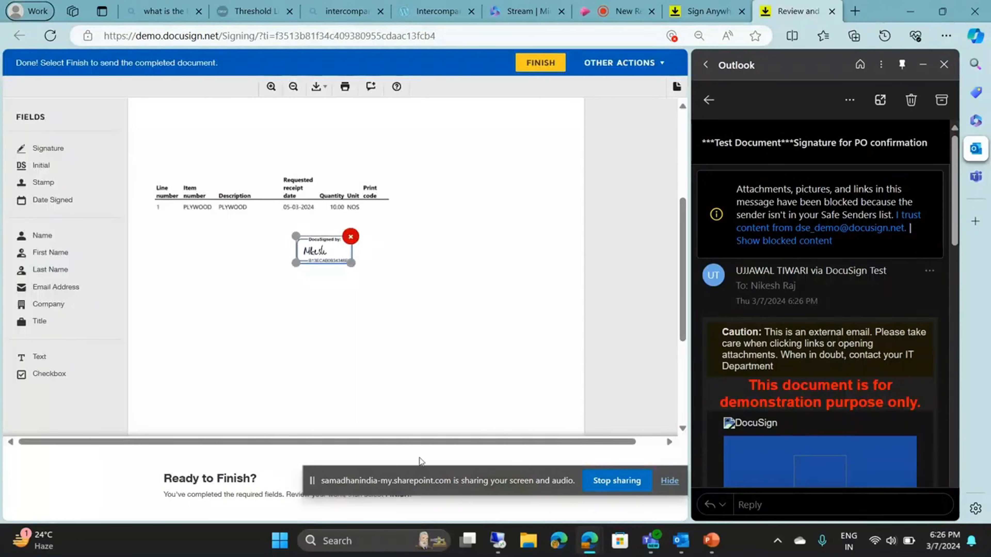
{"action": "left_click", "coordinate": [540, 62]}
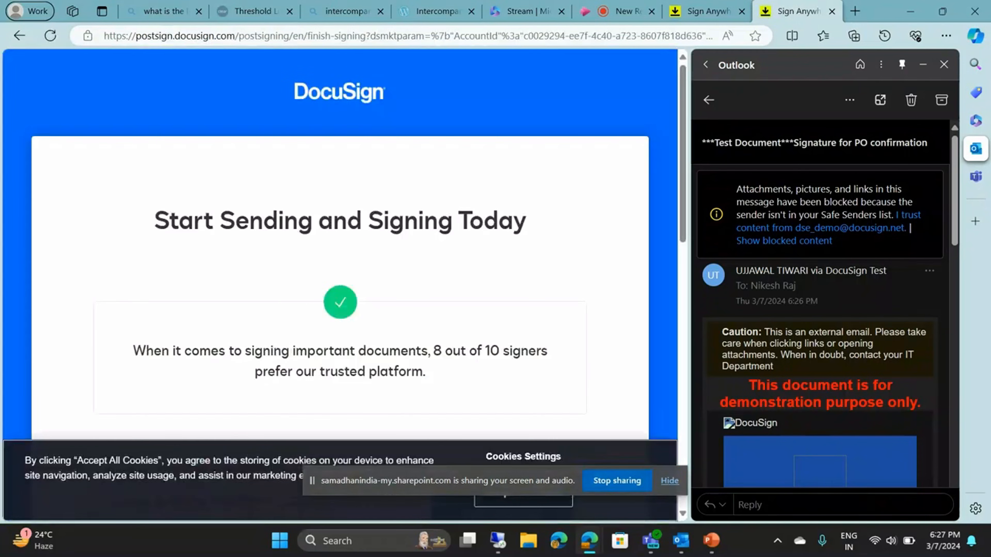
Switch to the remote desktop's Finance and Operations session, open E-Sign Envelope Status from the Common module, and refresh the list
{"action": "mouse_move", "coordinate": [492, 552]}
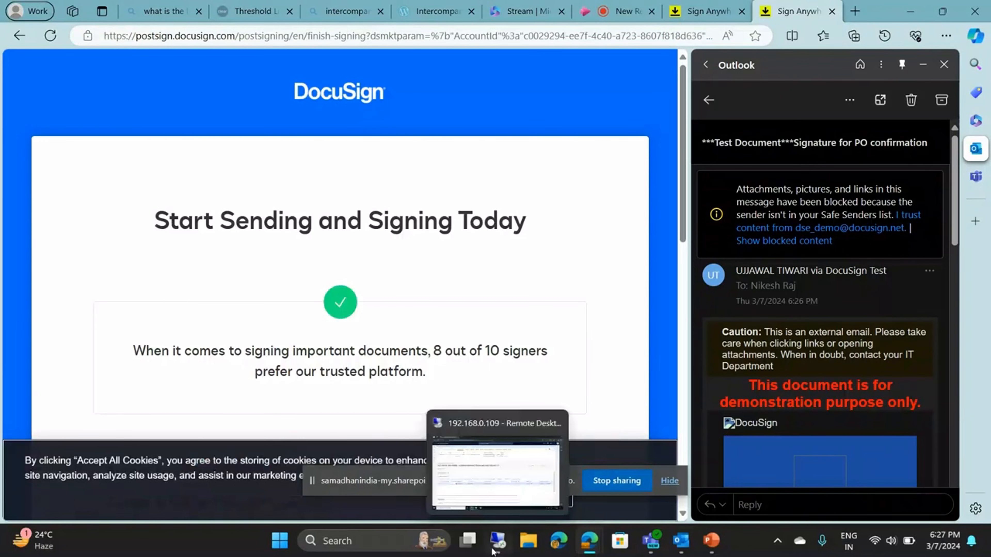
{"action": "left_click", "coordinate": [492, 552]}
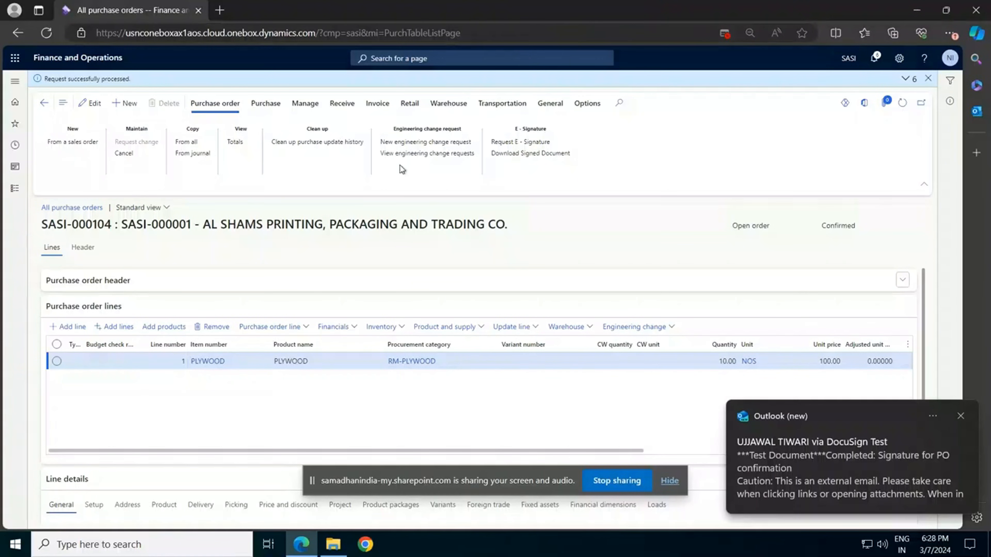
{"action": "left_click", "coordinate": [14, 188]}
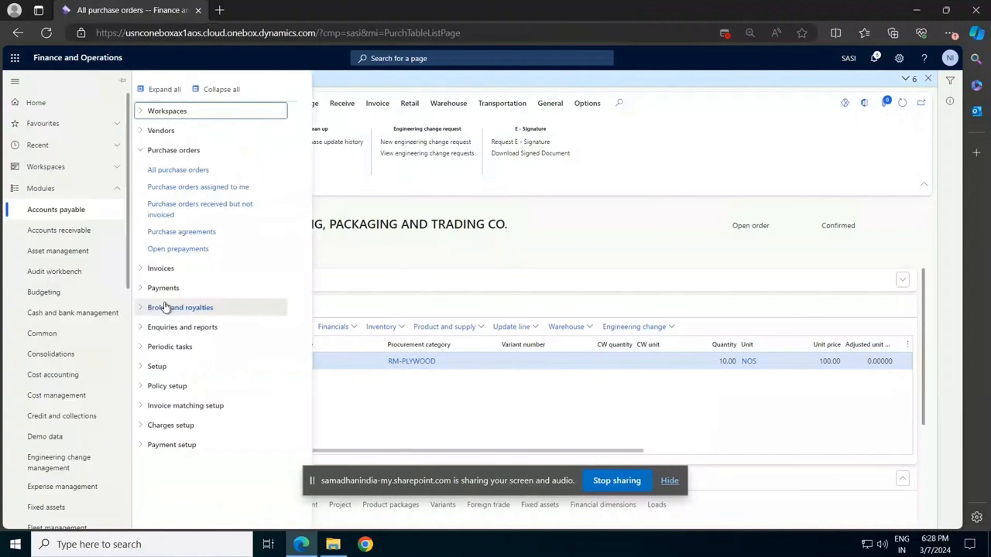
{"action": "left_click", "coordinate": [43, 332]}
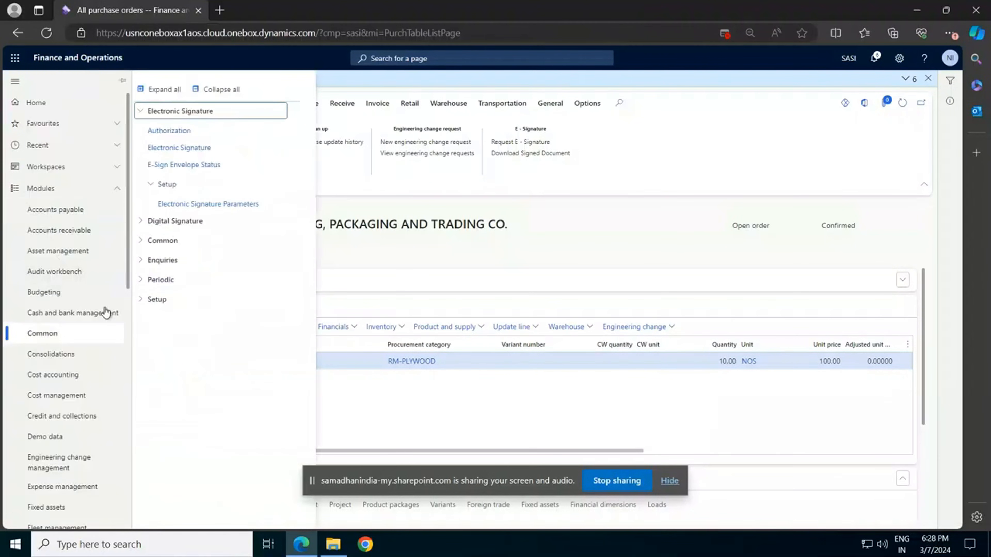
{"action": "left_click", "coordinate": [190, 170]}
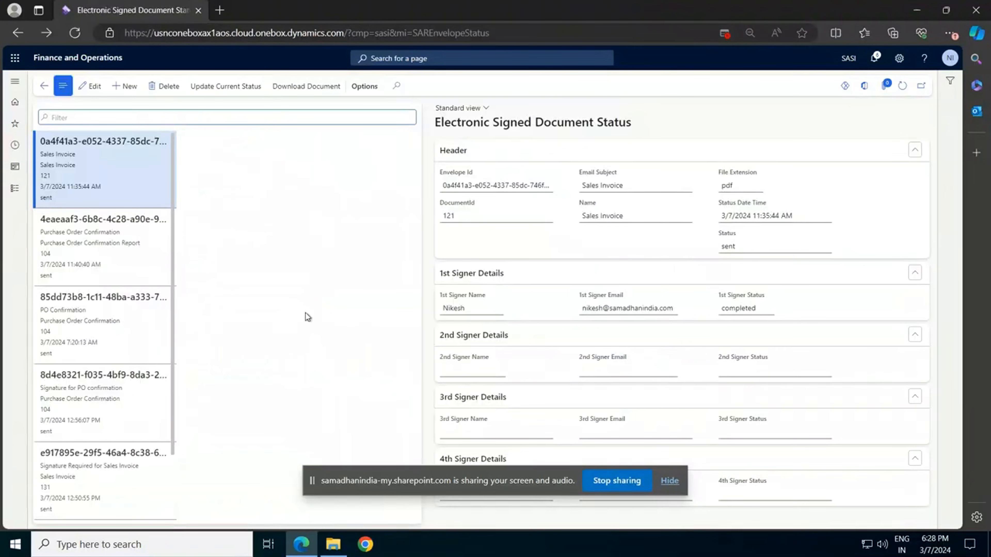
{"action": "left_click", "coordinate": [902, 87]}
Select the "Purchase Order Confirmation Report" envelope for document 104, download its signed document, and open the PDF to view the signature
{"action": "left_click", "coordinate": [39, 254]}
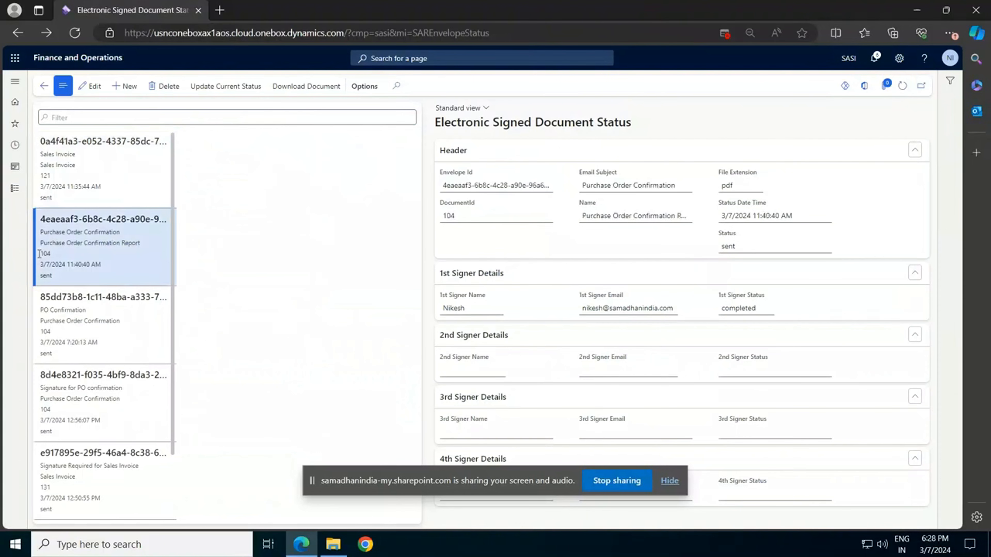
{"action": "left_click", "coordinate": [60, 305]}
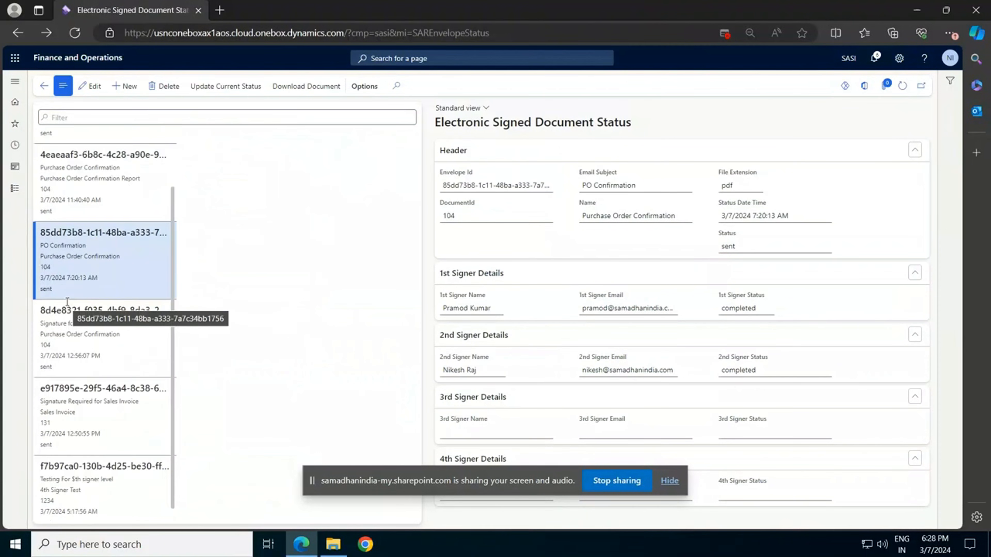
{"action": "scroll", "coordinate": [83, 252], "scroll_direction": "up", "scroll_amount": 2}
{"action": "left_click", "coordinate": [83, 253]}
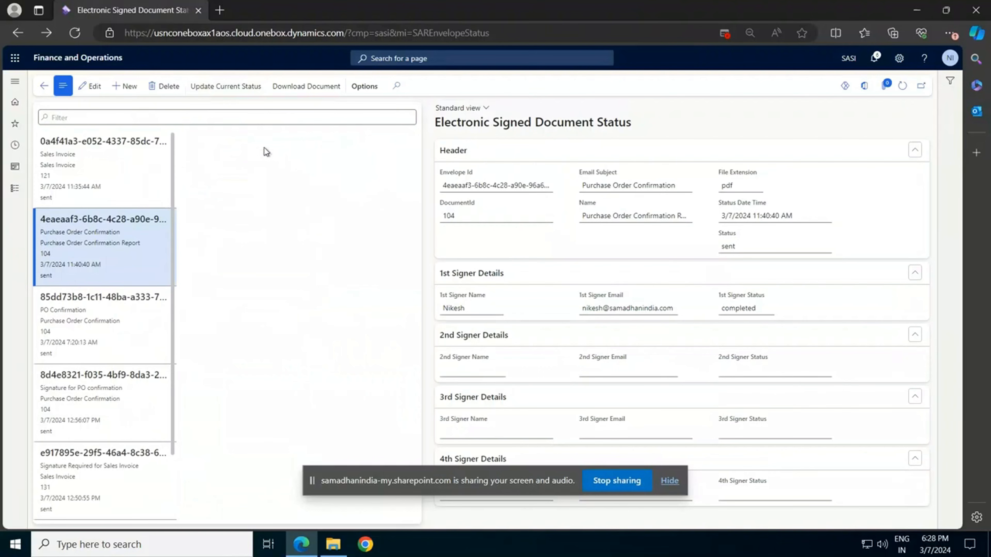
{"action": "left_click", "coordinate": [308, 90]}
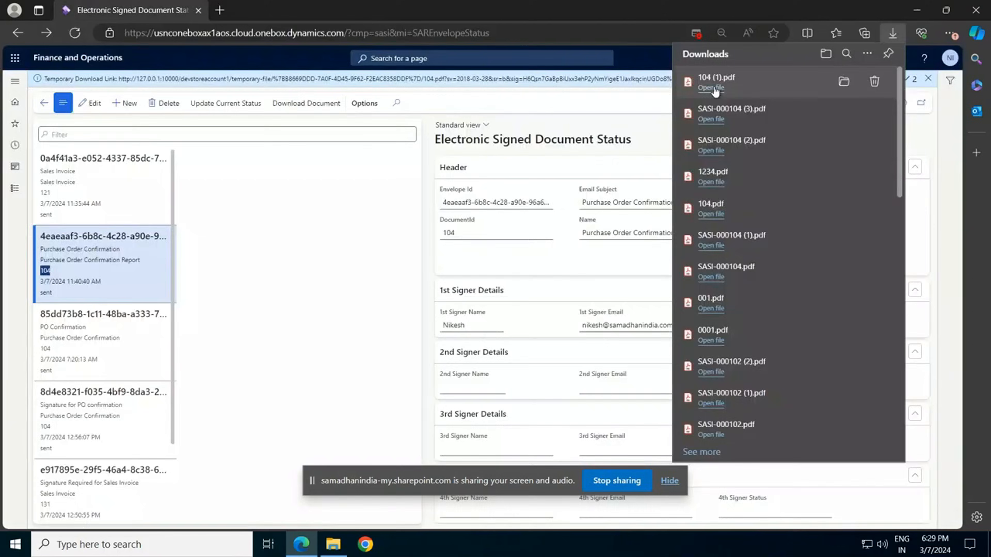
{"action": "left_click", "coordinate": [712, 87]}
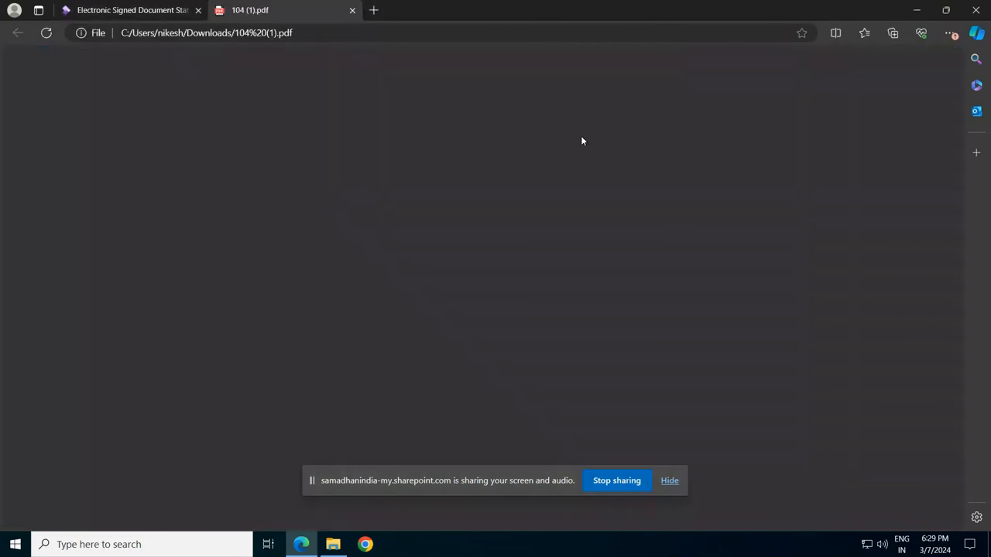
{"action": "scroll", "coordinate": [475, 159], "scroll_direction": "down", "scroll_amount": 2}
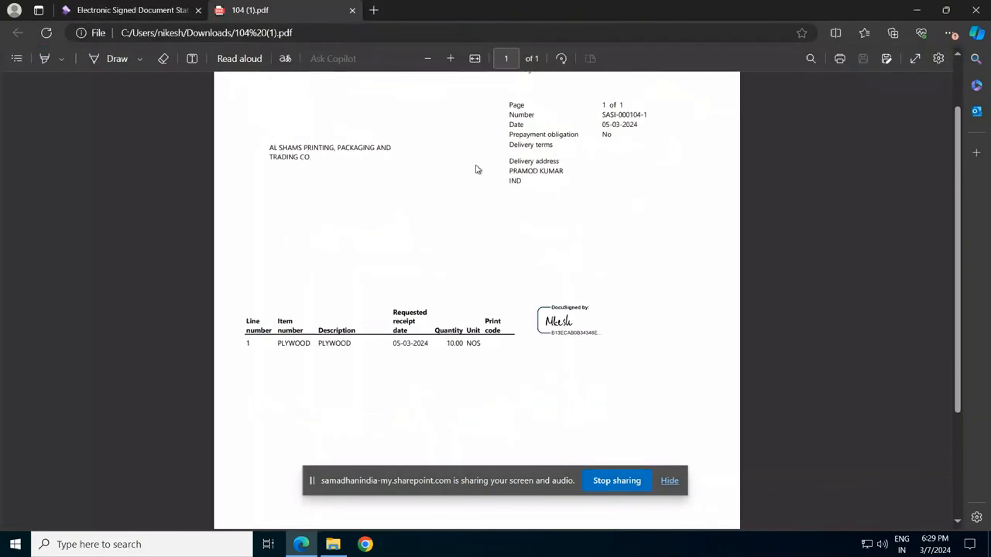
Return to the envelope status page, check the C: drive's Temp folder for the saved document, and minimize the remote session
{"action": "left_click", "coordinate": [123, 11]}
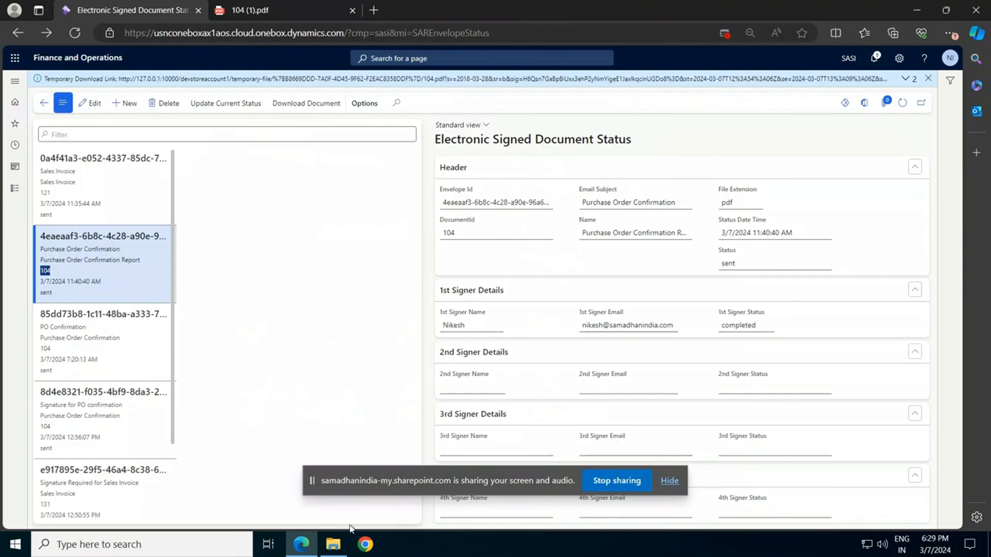
{"action": "left_click", "coordinate": [299, 548]}
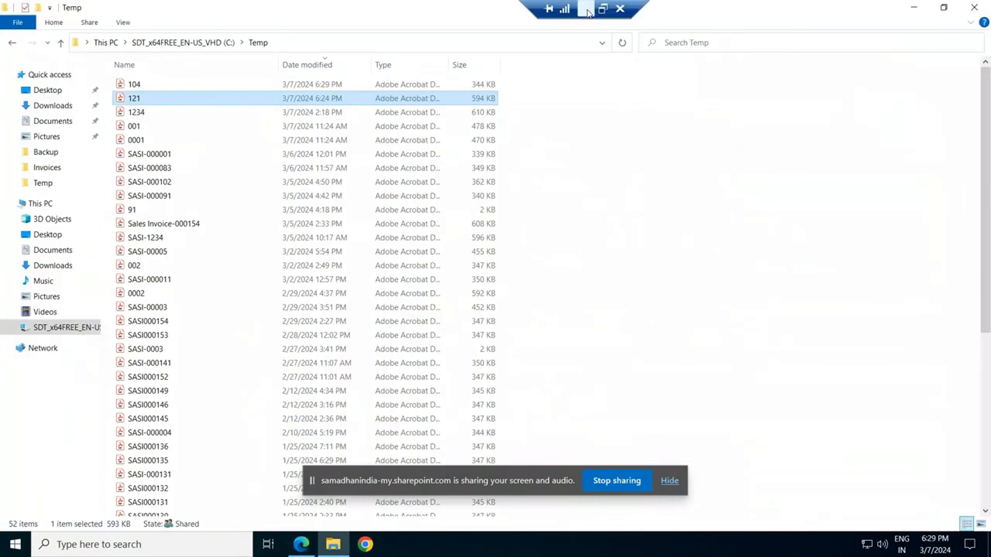
{"action": "left_click", "coordinate": [586, 9]}
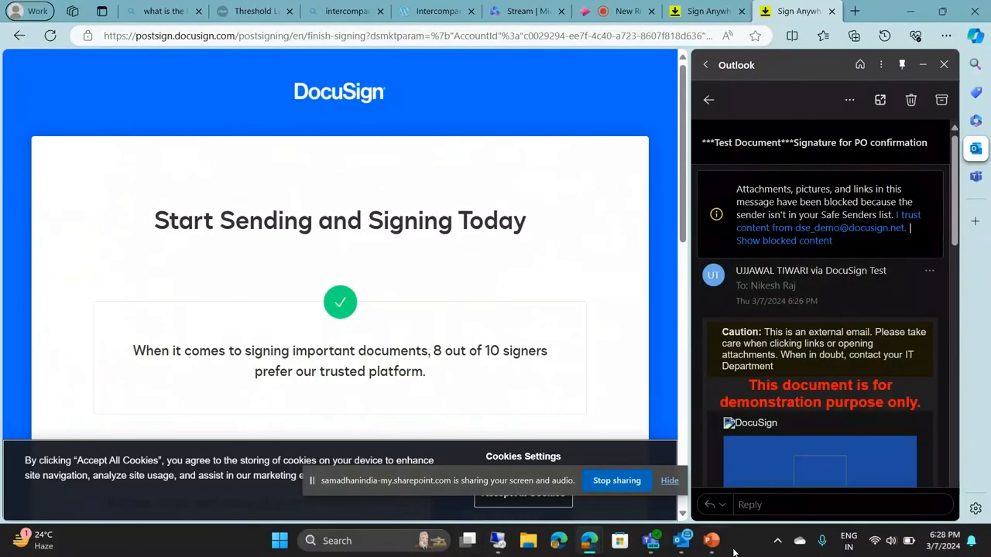
Switch to Outlook, open the newest "Completed: Signature for PO confirmation" email, and open its attached Purchase Order Confirmation PDF
{"action": "left_click", "coordinate": [680, 548]}
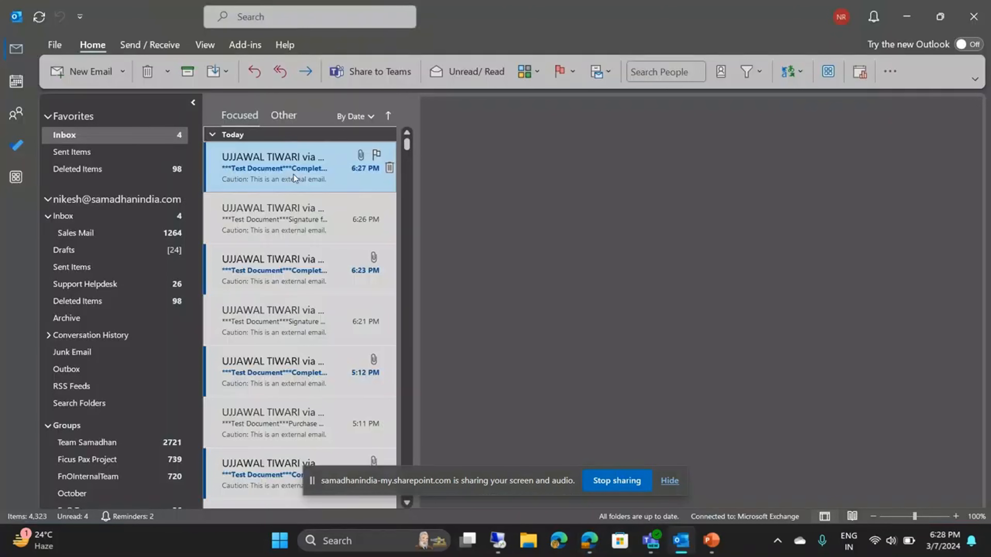
{"action": "left_click", "coordinate": [294, 175]}
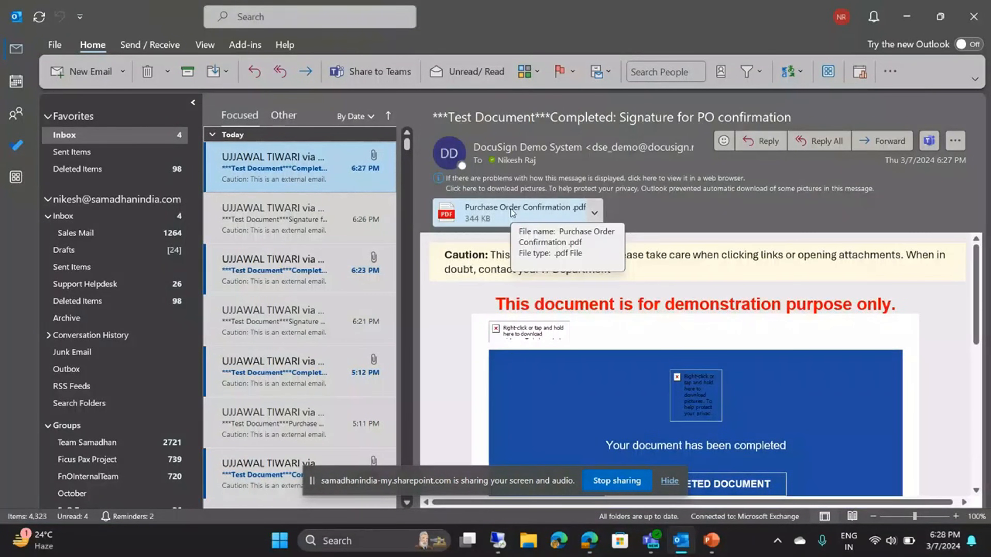
{"action": "double_click", "coordinate": [511, 211]}
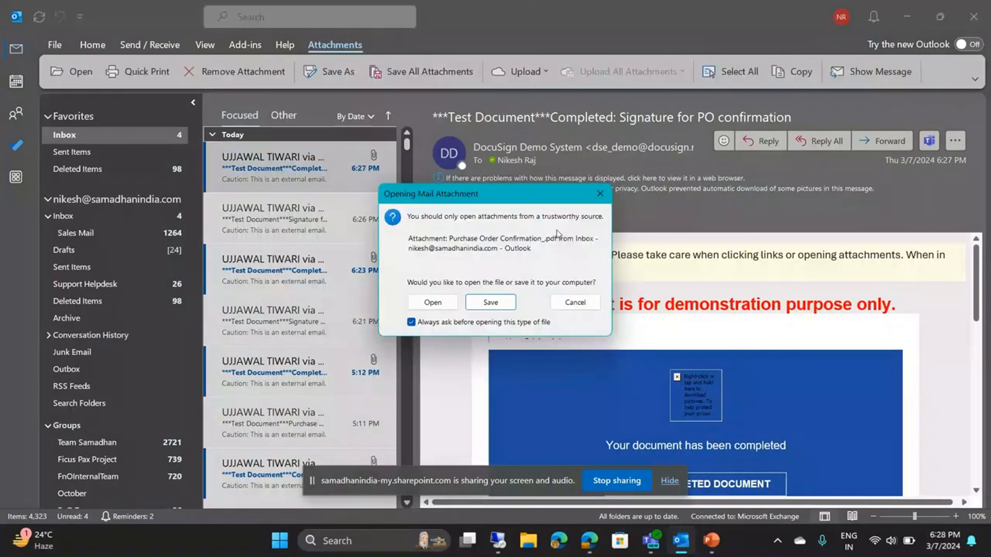
{"action": "left_click", "coordinate": [446, 306]}
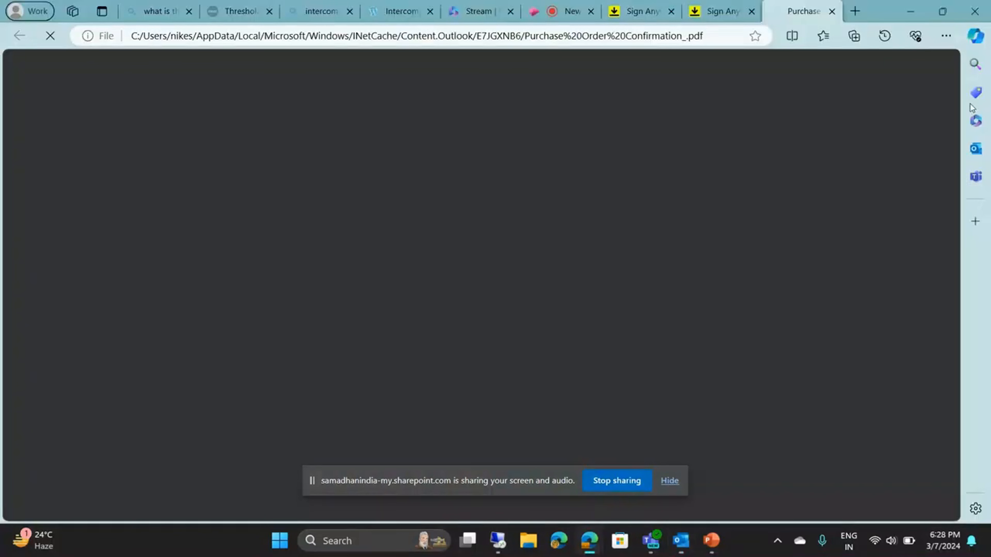